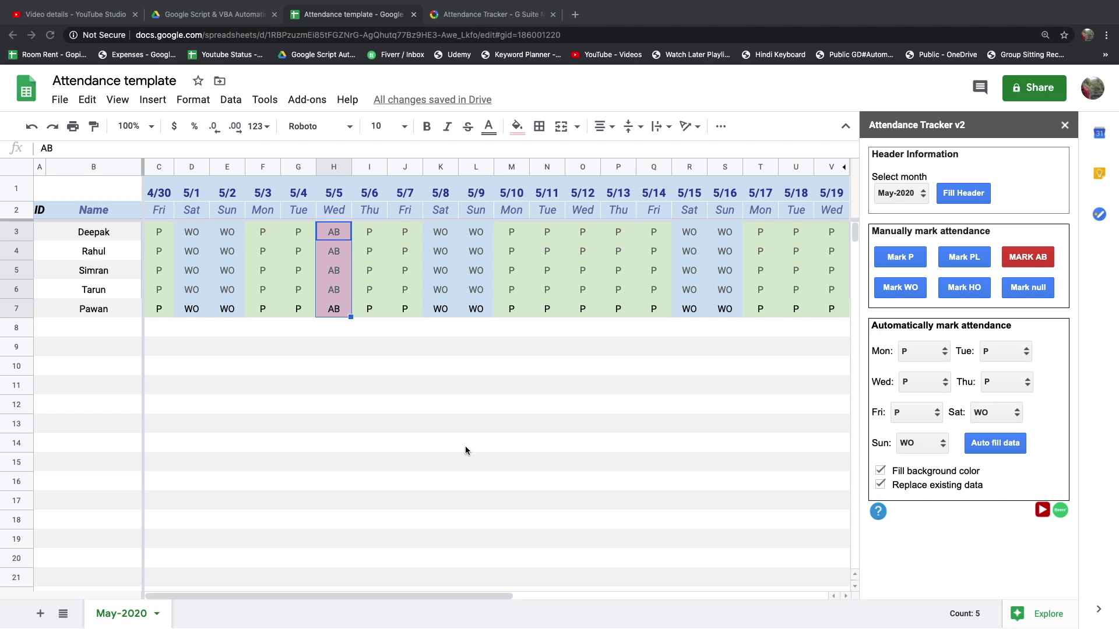
# - Uninstall the Attendance Tracker add-on from its G Suite Marketplace page
pyautogui.click(483, 4)
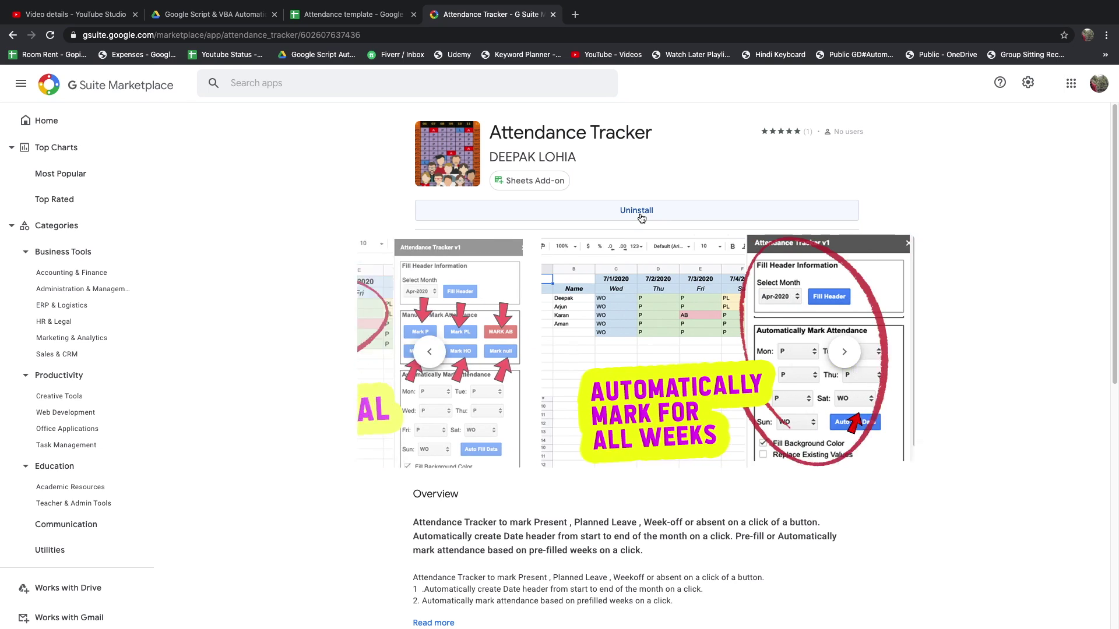
pyautogui.click(641, 218)
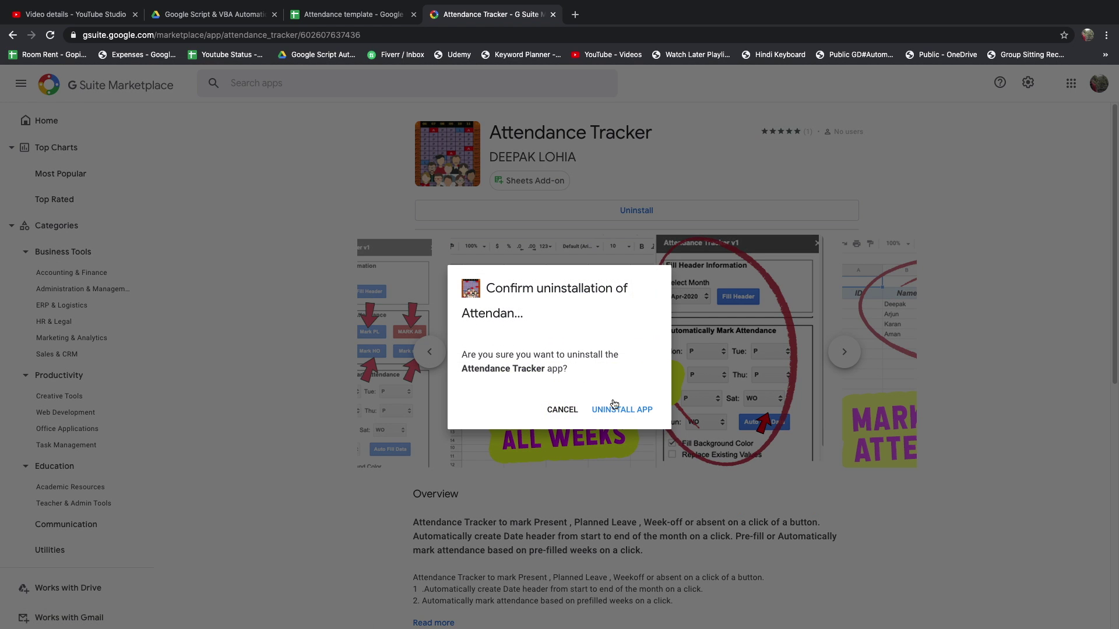
pyautogui.click(617, 407)
pyautogui.click(361, 14)
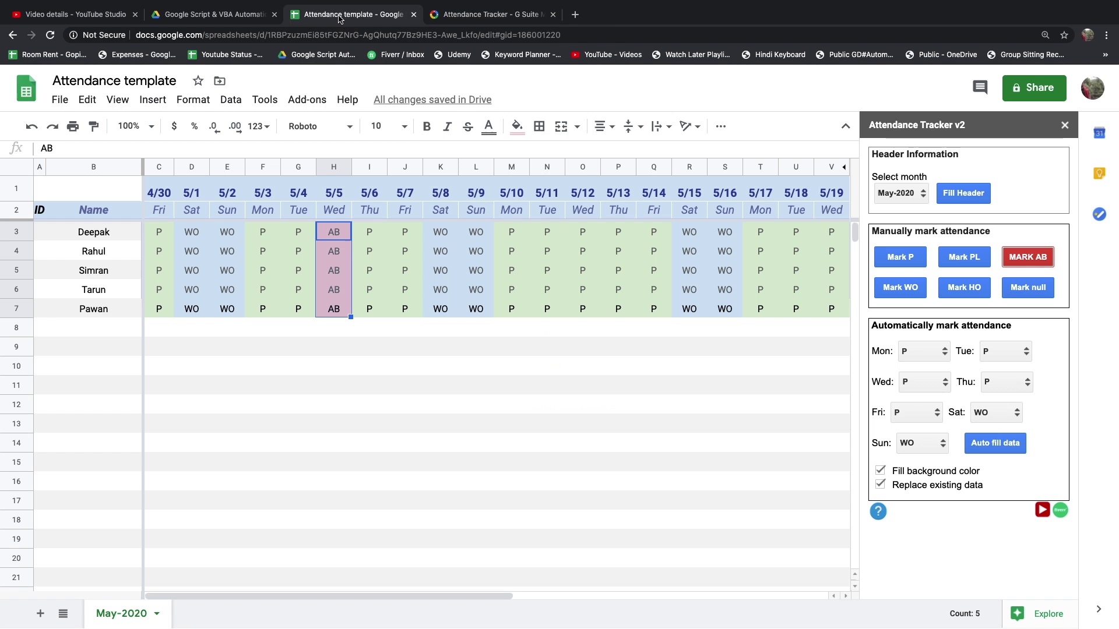
# - Search the add-on store for 'attendance tracker' and open the Attendance Tracker listing
pyautogui.click(307, 100)
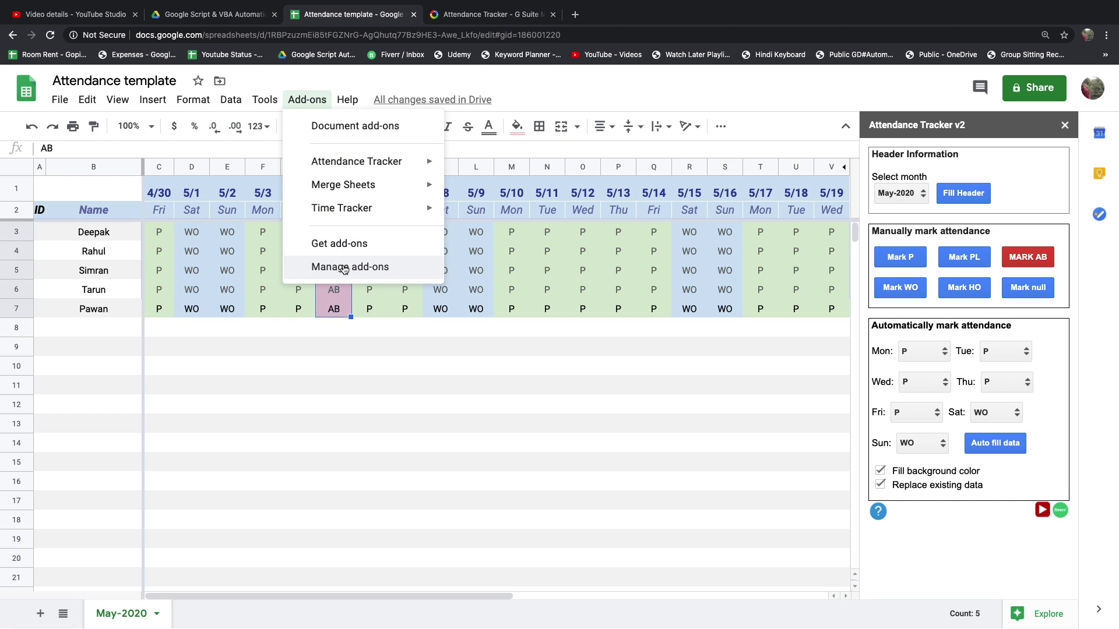
pyautogui.click(348, 245)
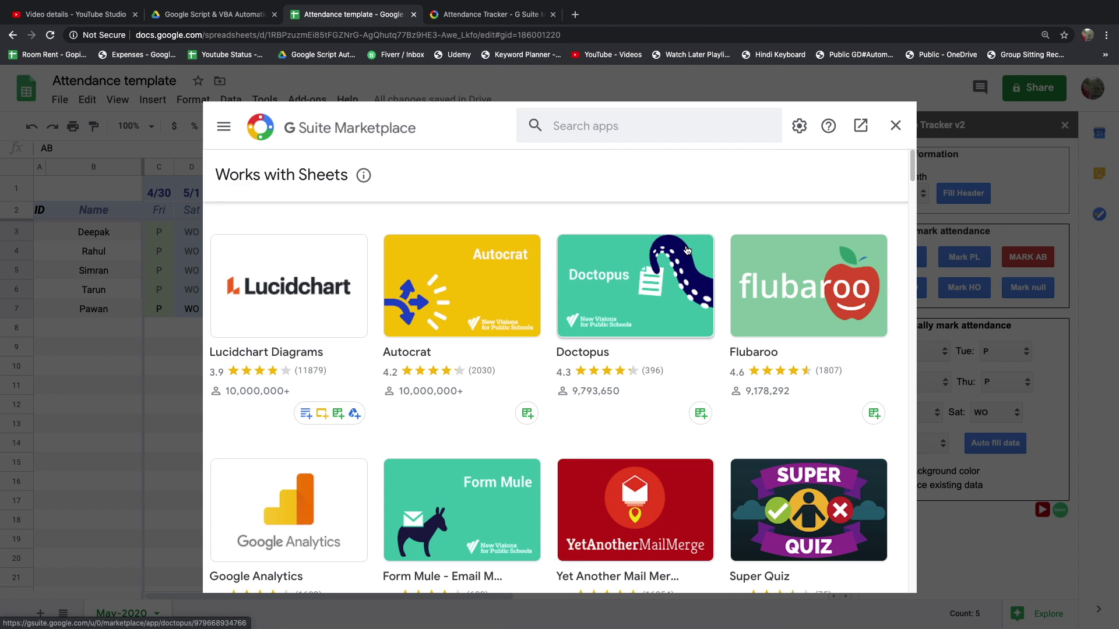
pyautogui.click(588, 124)
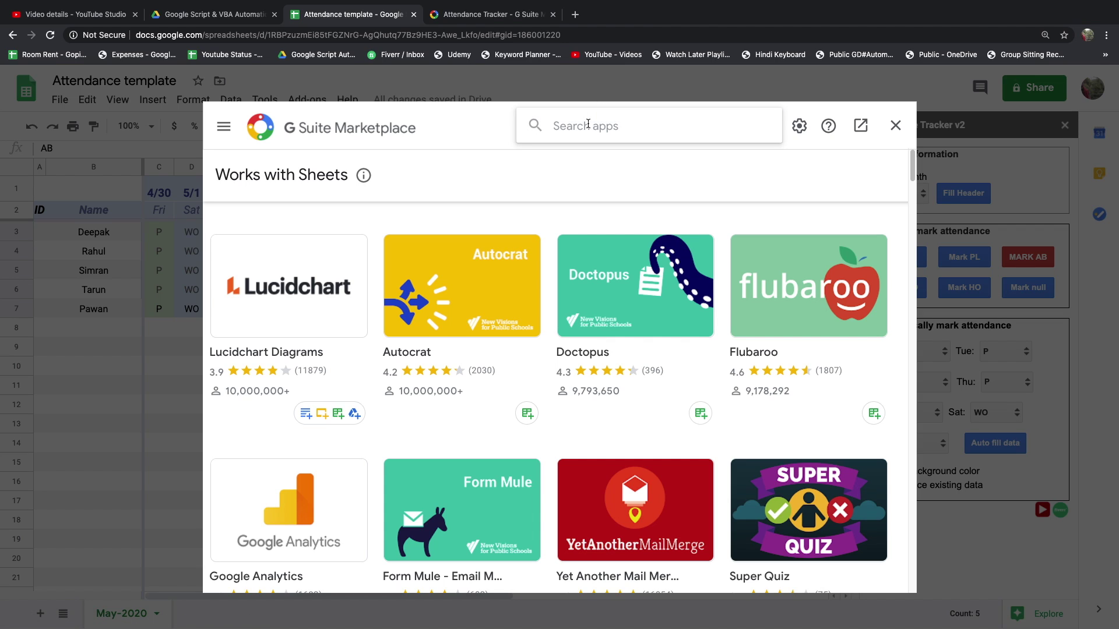
pyautogui.write('attend')
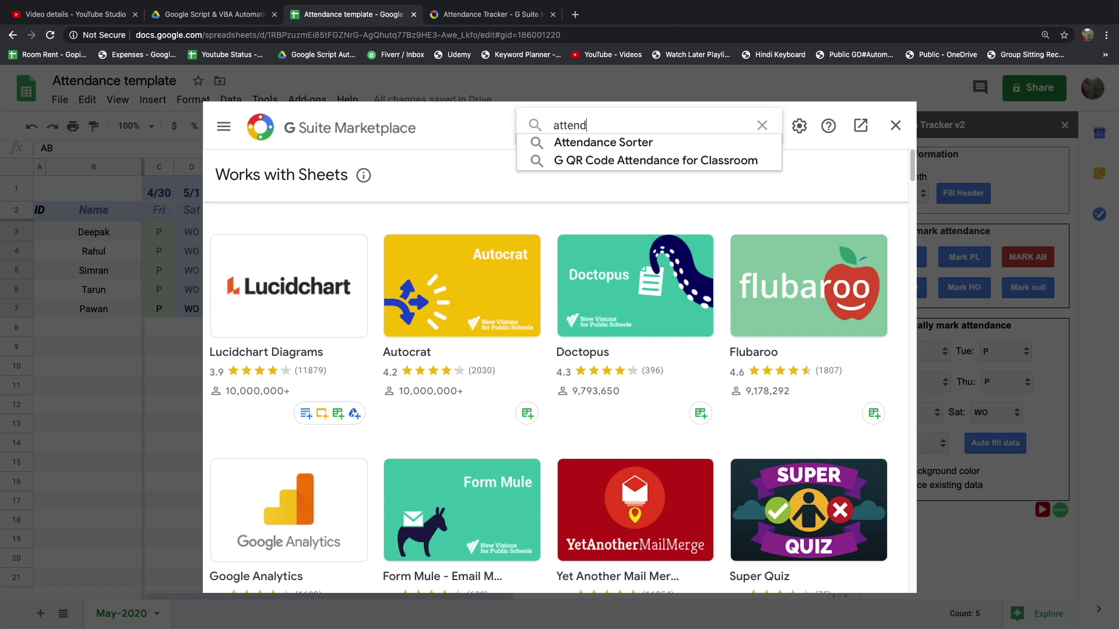
pyautogui.write('ance trcke')
pyautogui.press('BackSpace')
pyautogui.press('BackSpace')
pyautogui.press('BackSpace')
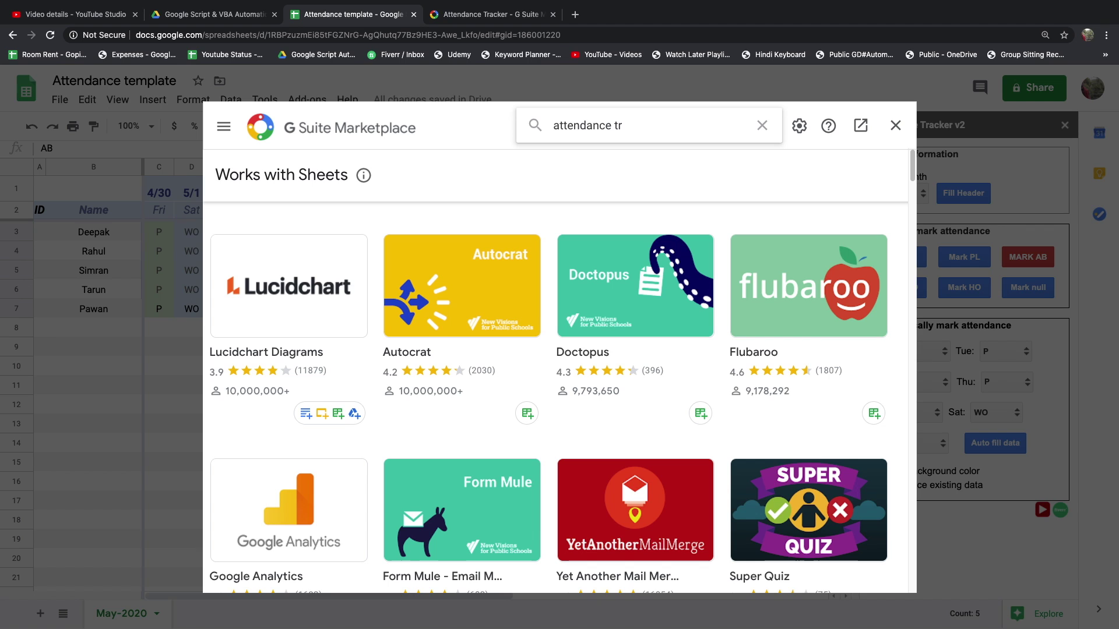
pyautogui.write('acker')
pyautogui.press('Return')
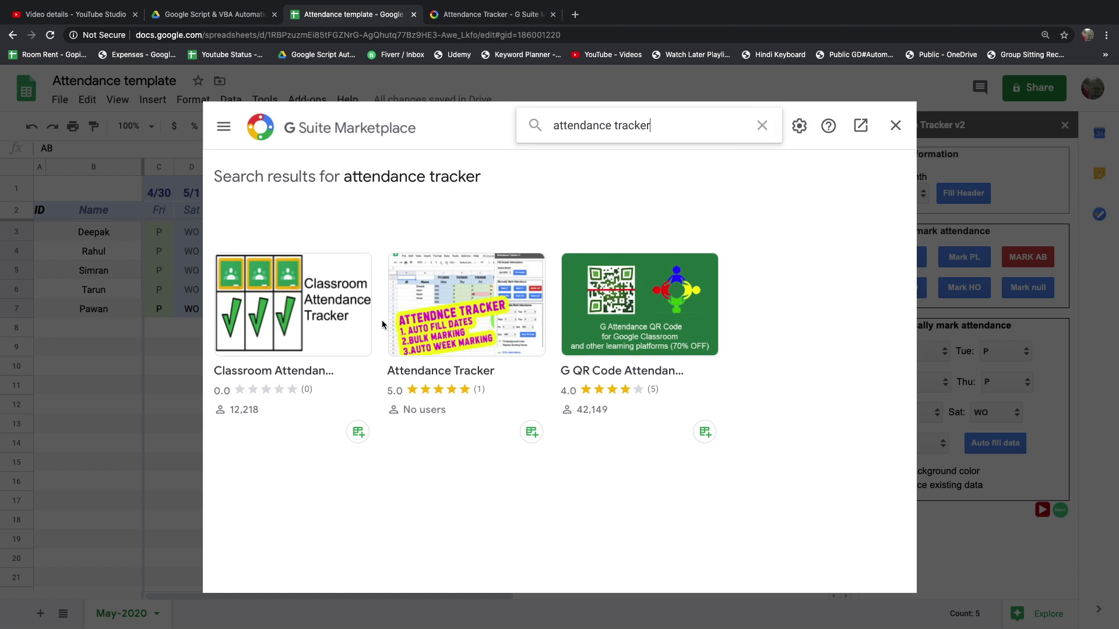
pyautogui.click(442, 336)
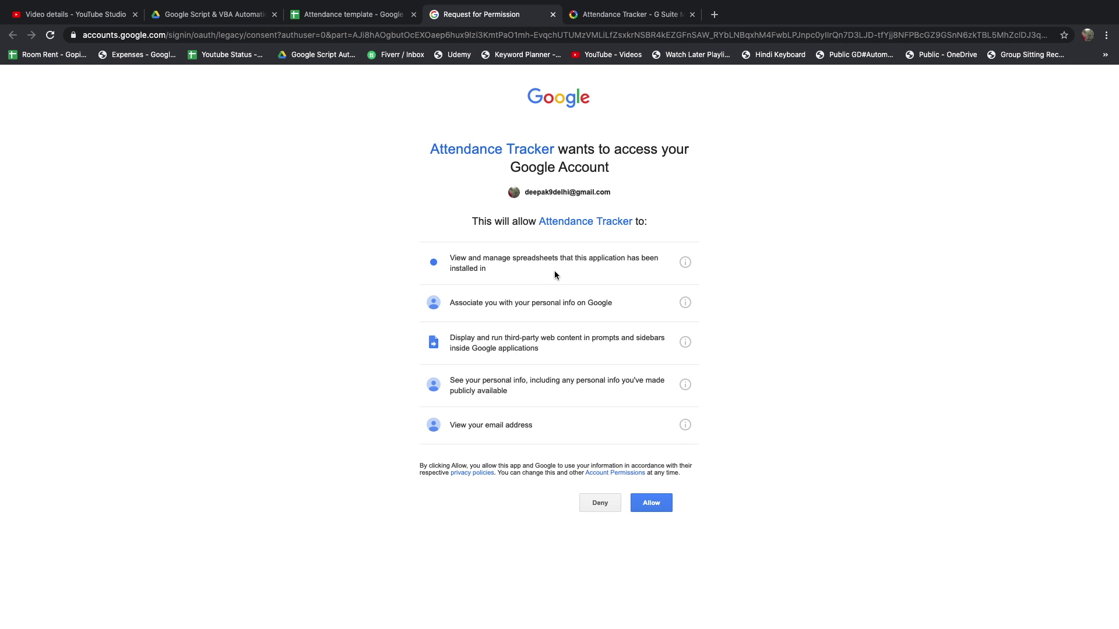
# - Allow Attendance Tracker access to the Google account
pyautogui.click(649, 508)
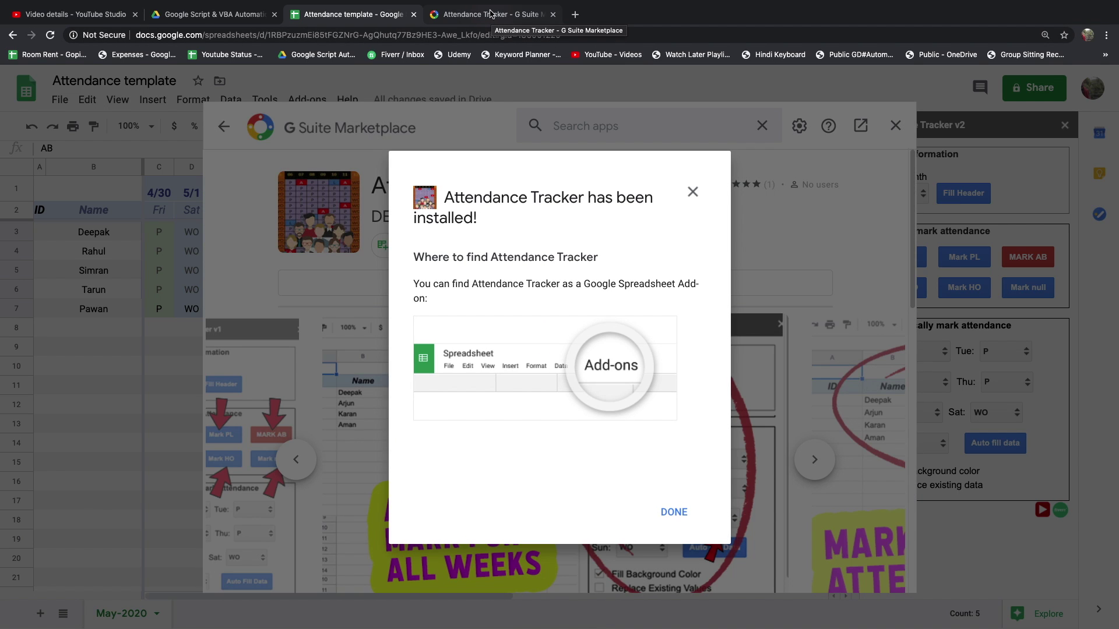
# - Confirm the Attendance Tracker install and check it appears in the Add-ons menu
pyautogui.click(672, 511)
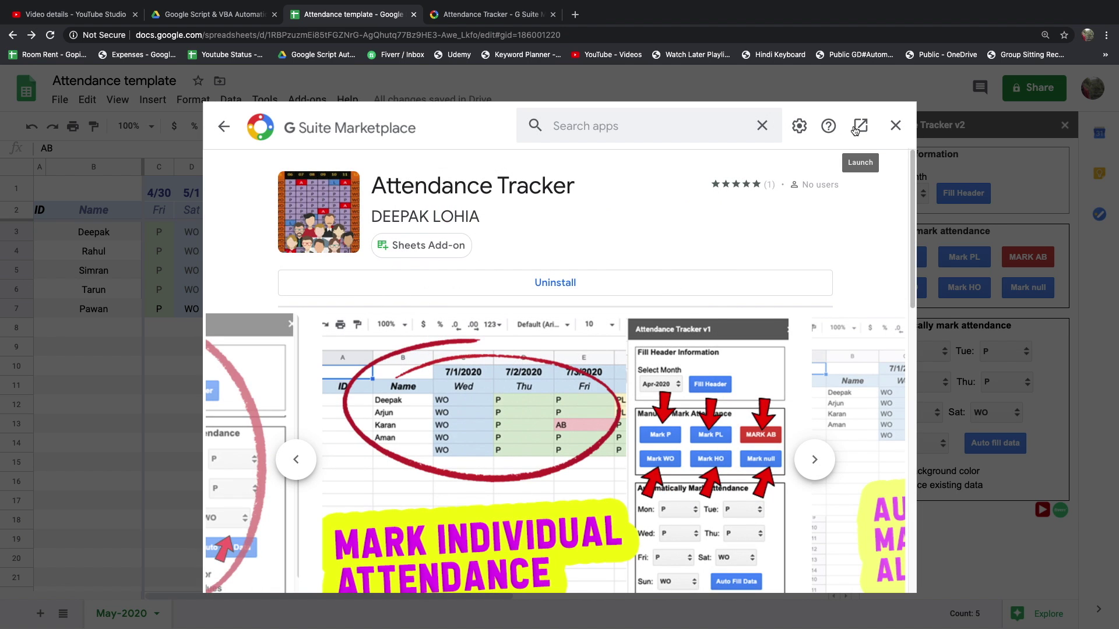
pyautogui.click(896, 126)
pyautogui.click(308, 99)
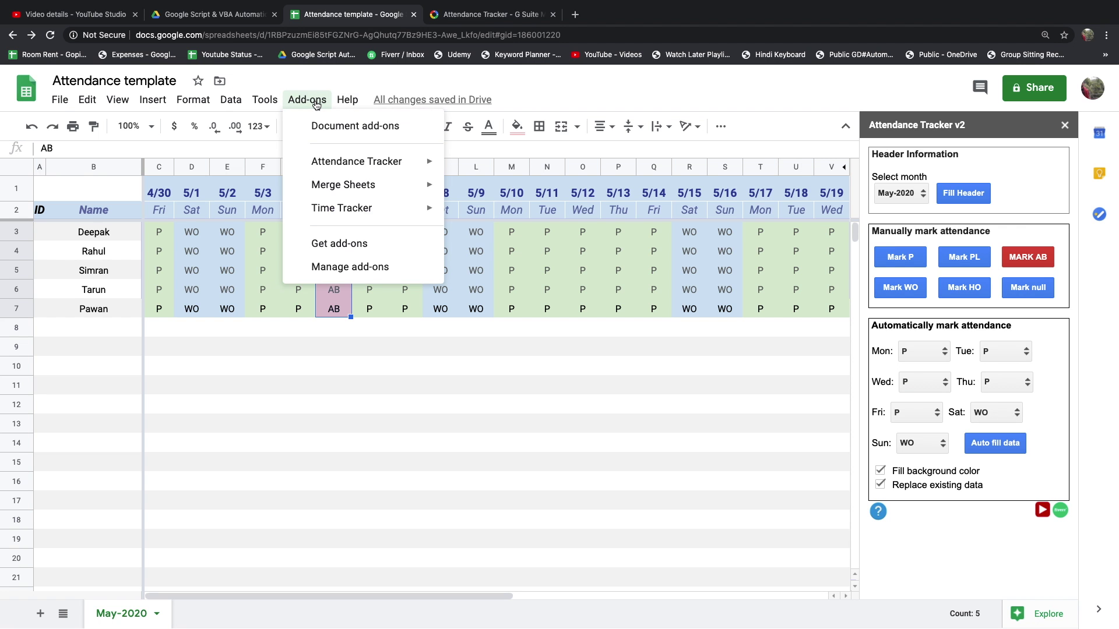
pyautogui.moveTo(356, 161)
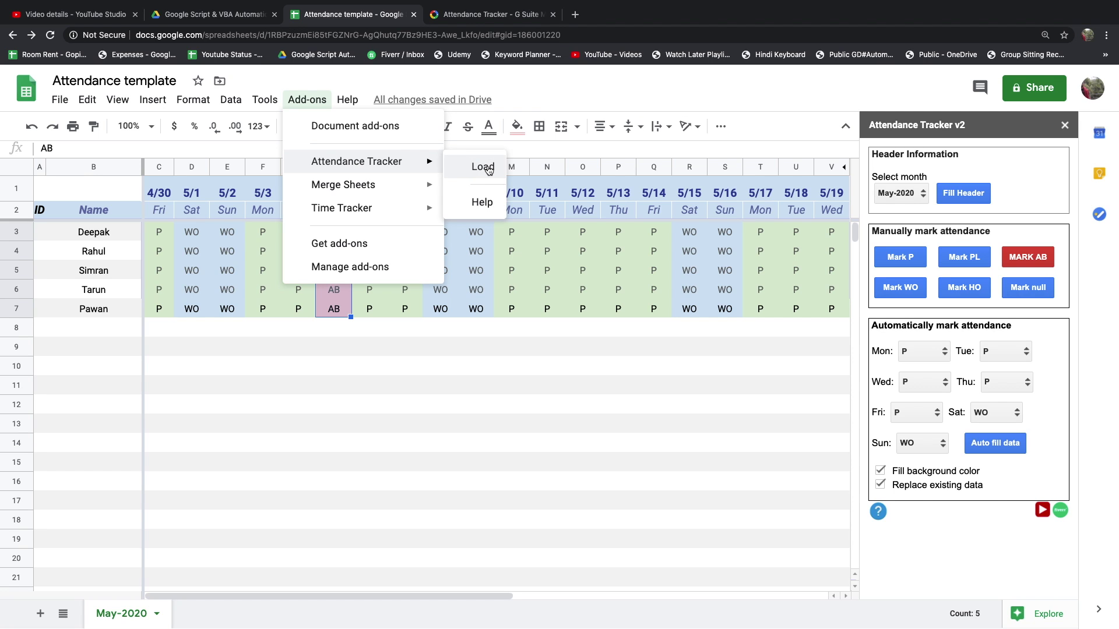
pyautogui.click(487, 15)
# - Go to the Sheets home page and create a new blank spreadsheet
pyautogui.click(489, 36)
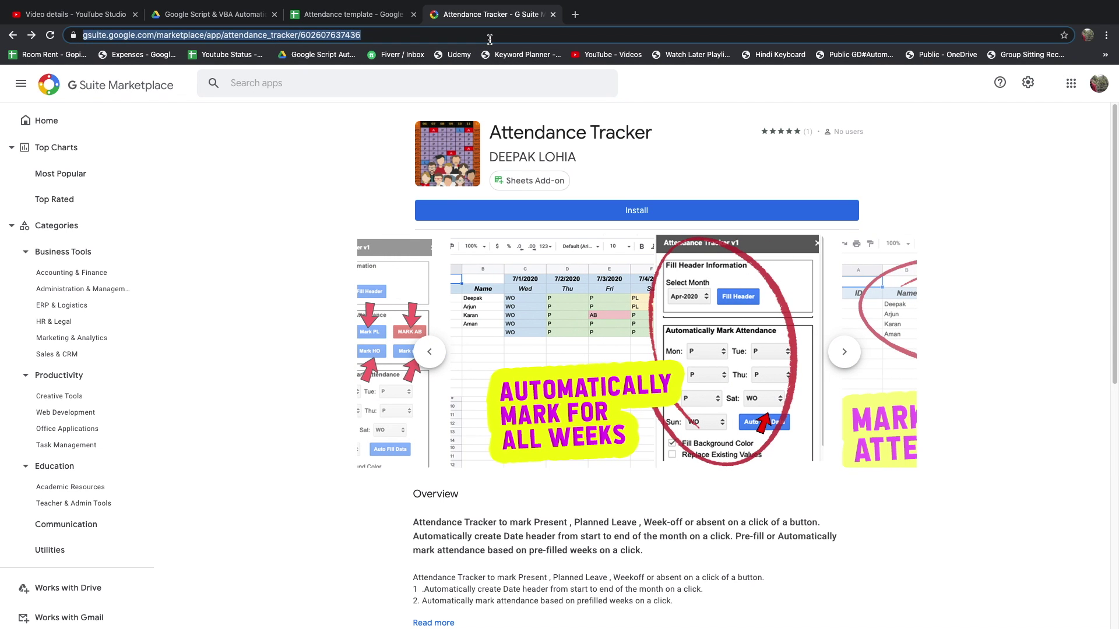
pyautogui.write('shee')
pyautogui.press('Return')
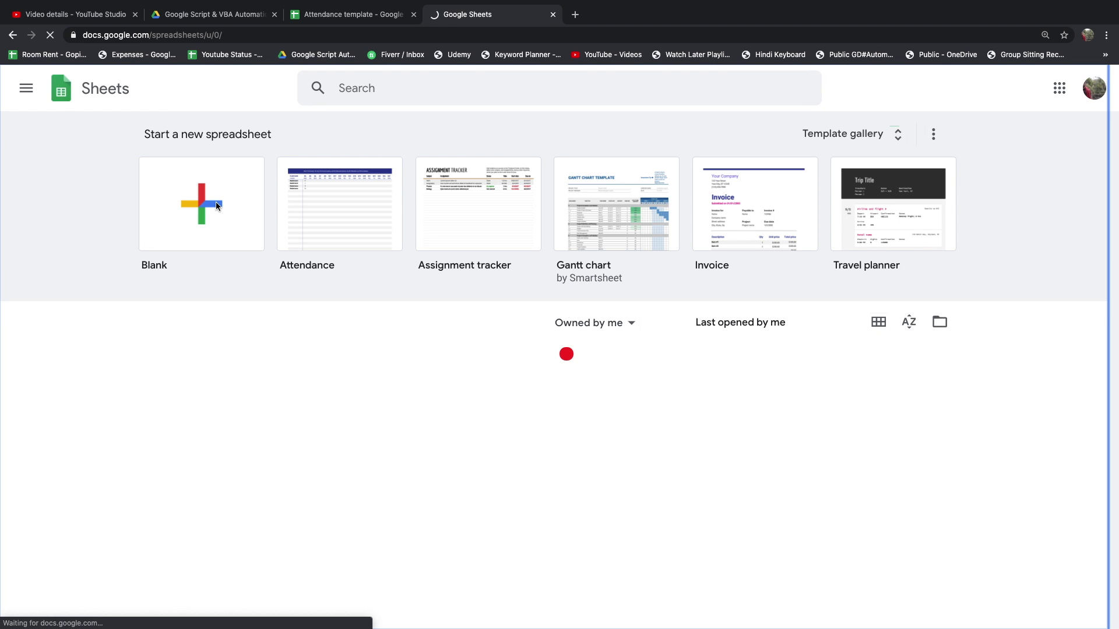
pyautogui.click(217, 205)
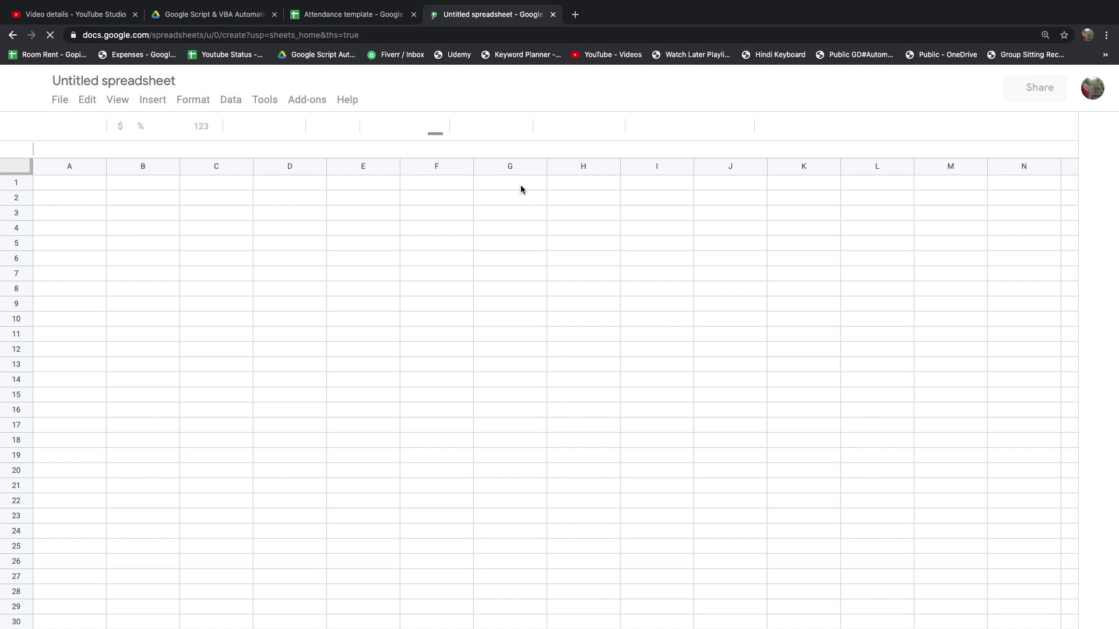
# - Rename the untitled spreadsheet to 'student'
pyautogui.click(160, 81)
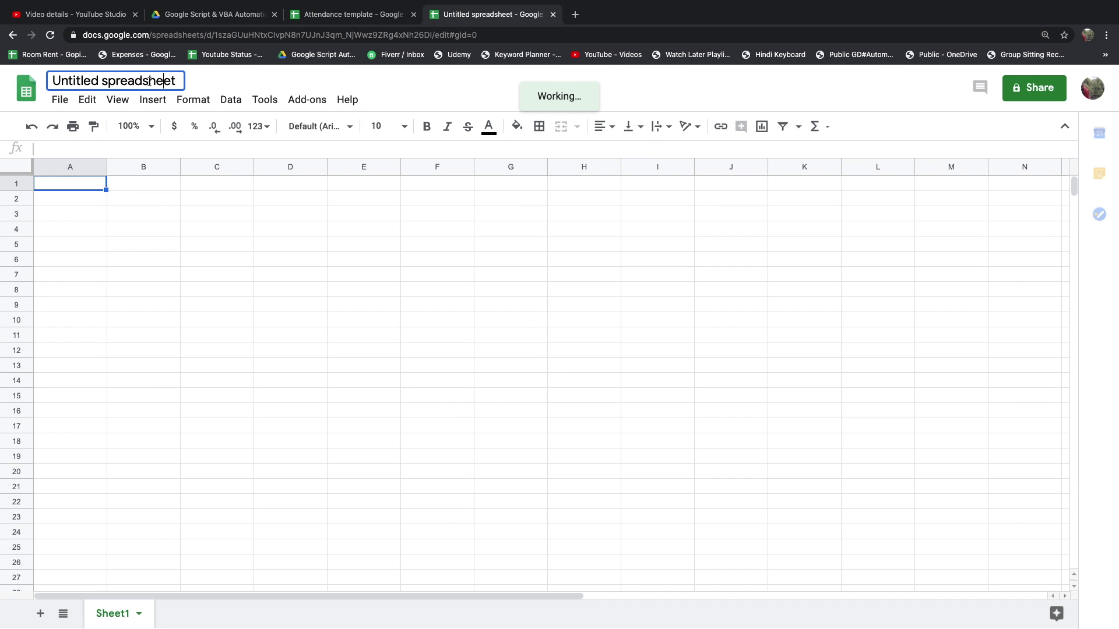
pyautogui.tripleClick(150, 81)
pyautogui.press('BackSpace')
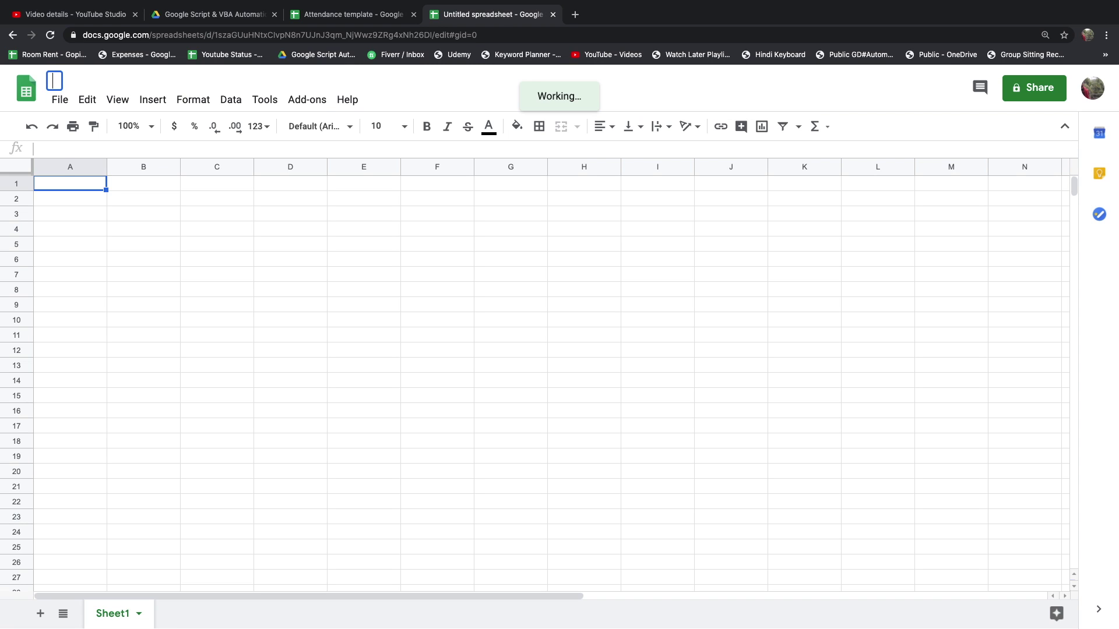
pyautogui.write('student')
pyautogui.press('Return')
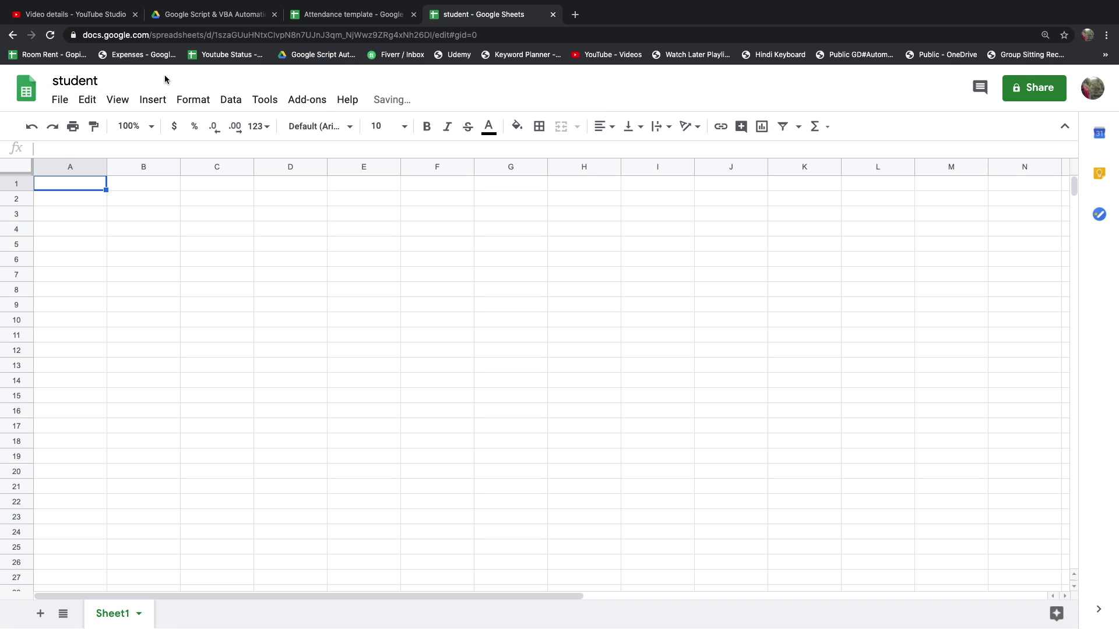
pyautogui.click(176, 231)
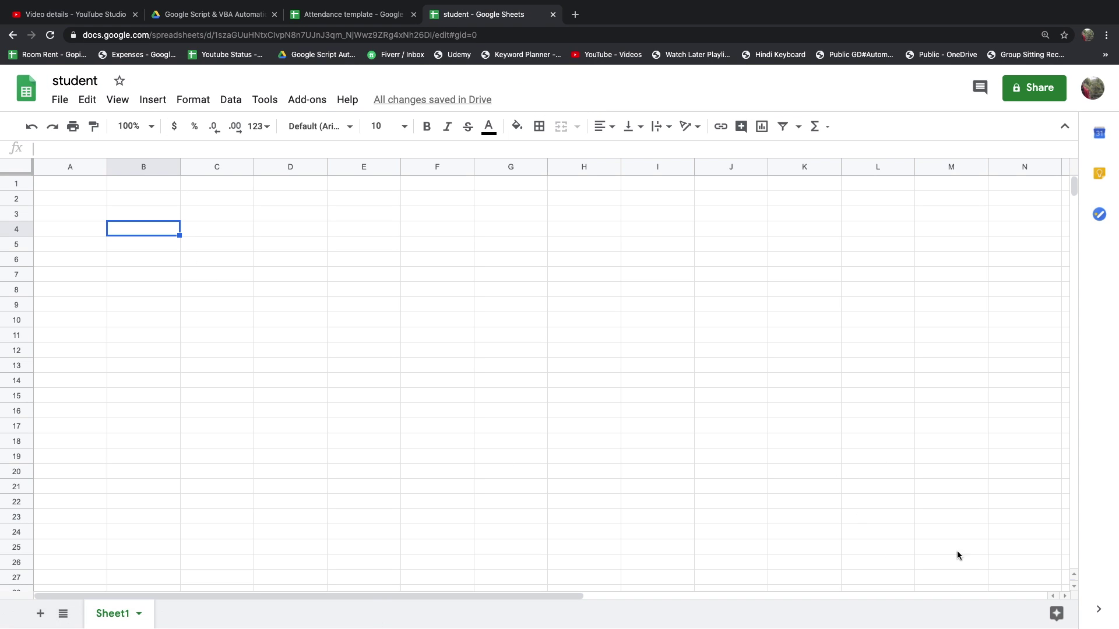
pyautogui.click(697, 422)
pyautogui.hotkey('ctrl', '+')
pyautogui.hotkey('ctrl', '+')
pyautogui.hotkey('ctrl', '+')
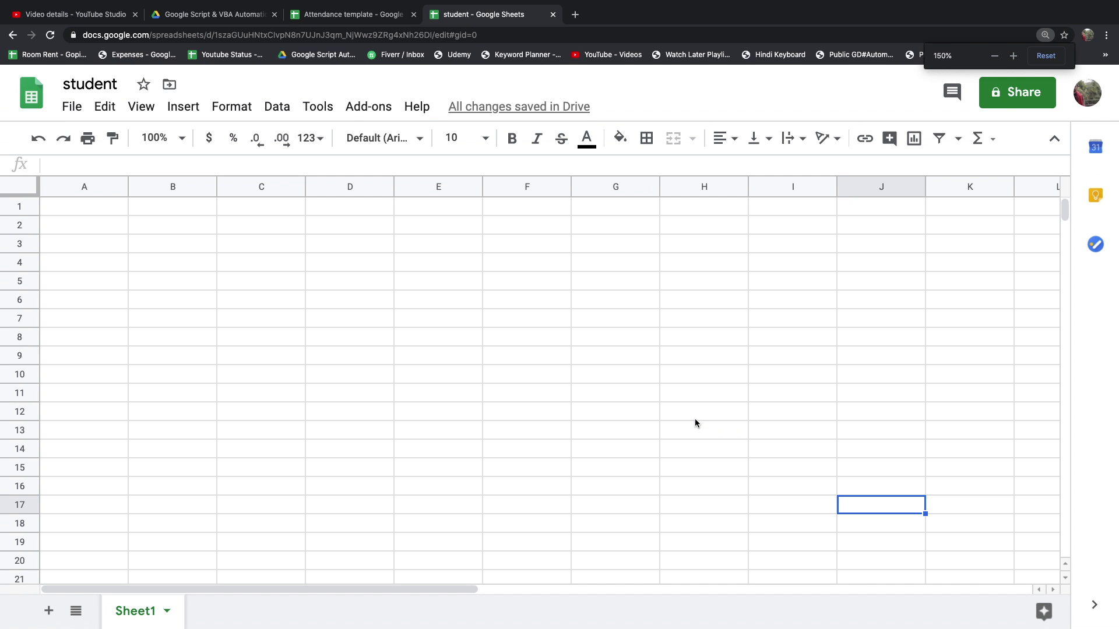
# - Use Attendance Tracker's Fill Header to create the Apr-2020 tab with date and weekday headers
pyautogui.hotkey('ctrl', '+')
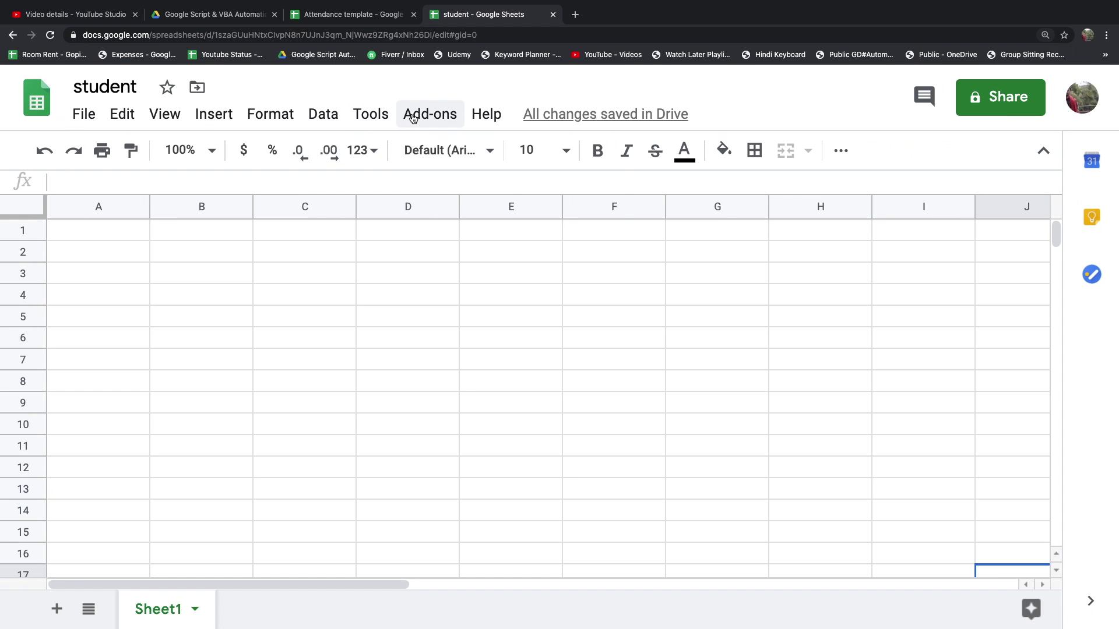
pyautogui.click(415, 114)
pyautogui.moveTo(499, 202)
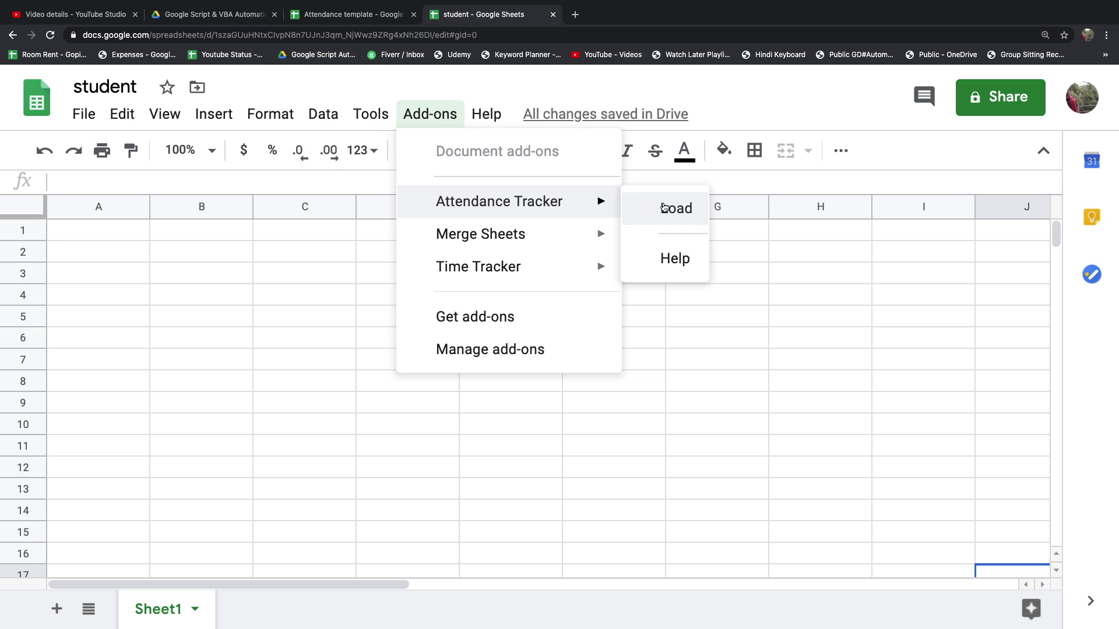
pyautogui.click(669, 209)
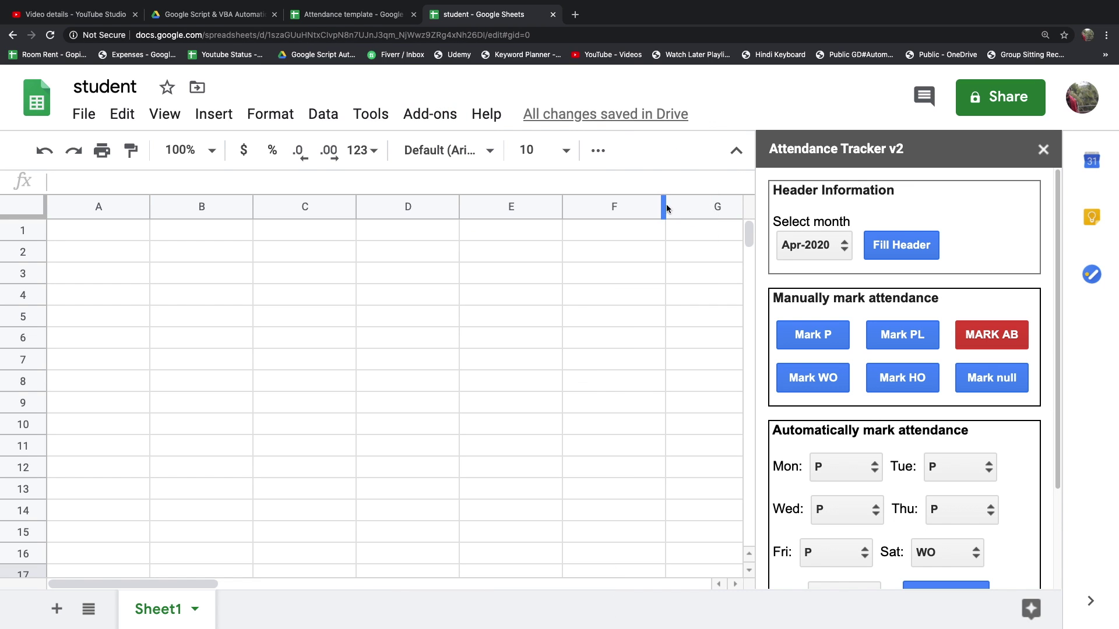
pyautogui.click(815, 249)
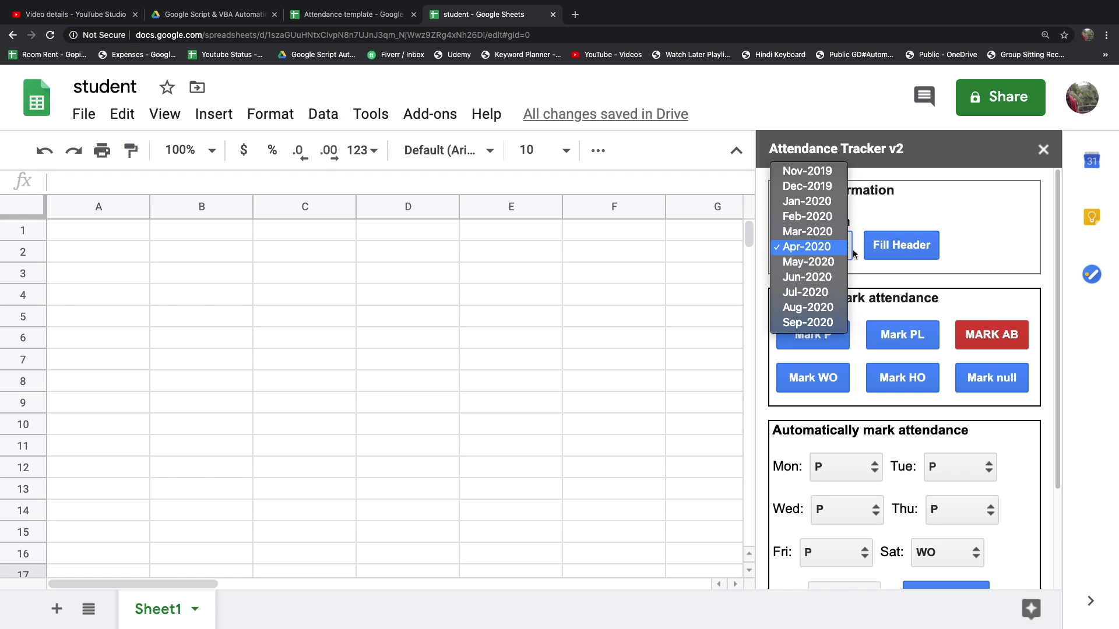
pyautogui.click(898, 255)
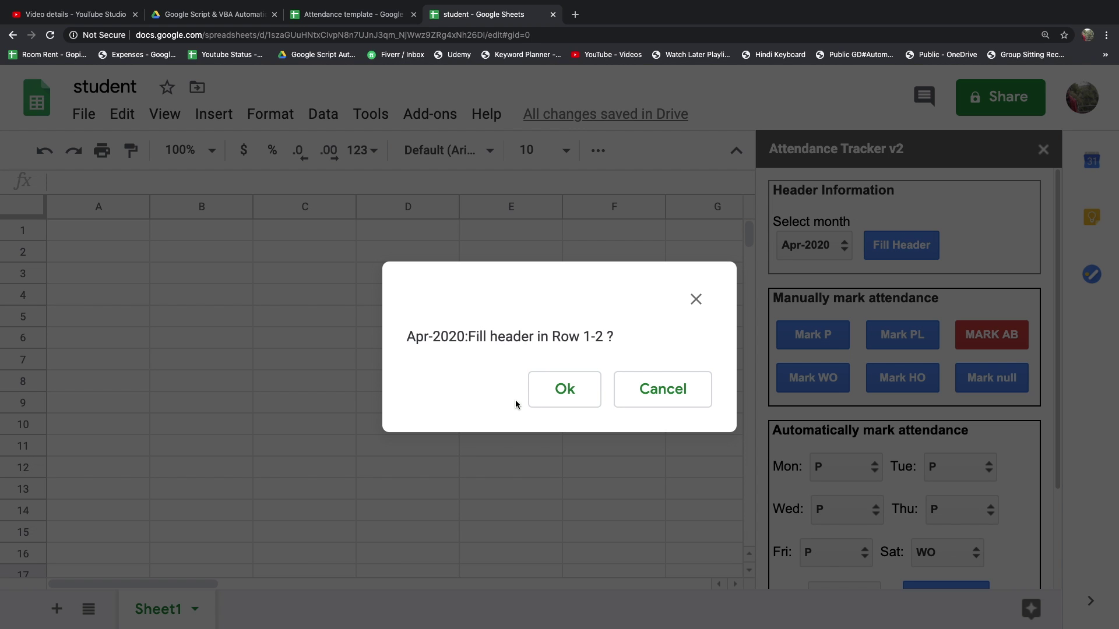
pyautogui.click(570, 387)
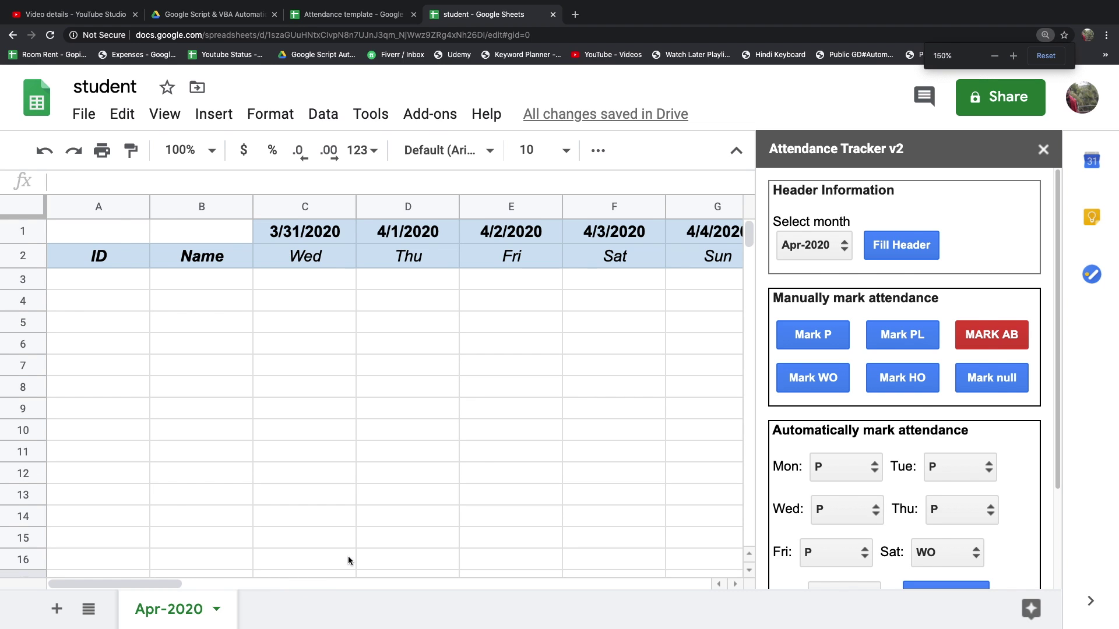
pyautogui.hotkey('ctrl', '-')
pyautogui.moveTo(173, 585)
pyautogui.mouseDown()
pyautogui.moveTo(743, 593)
pyautogui.moveTo(117, 590)
pyautogui.mouseUp()
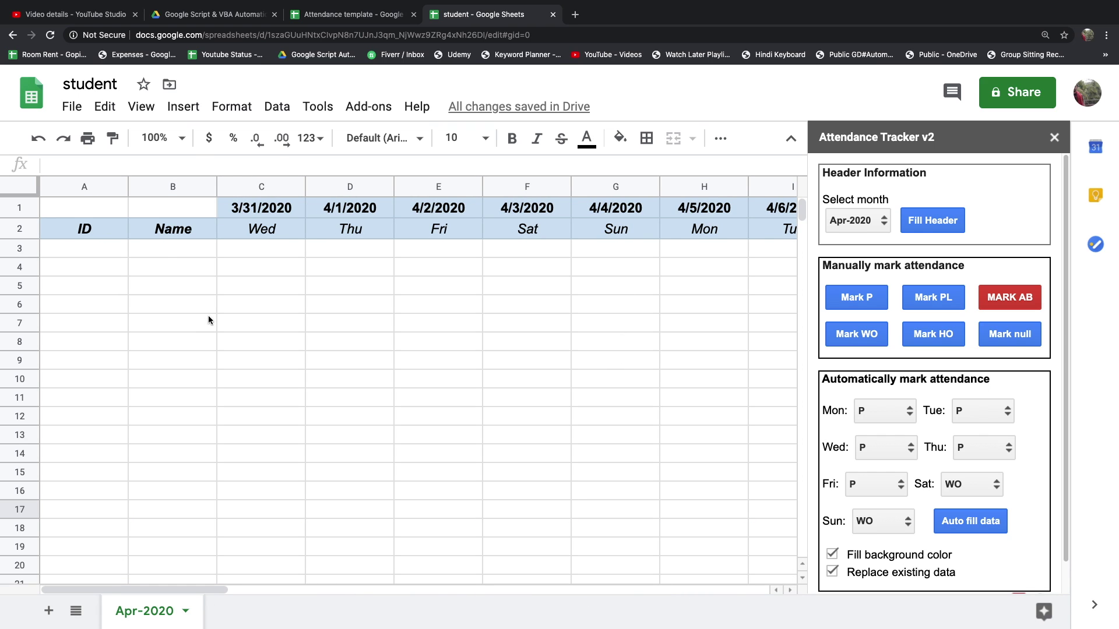
# - Enter Deepak, Lohia, Chaudhary, Rahul, Simram, Pimran and John in cells B3:B9
pyautogui.click(155, 254)
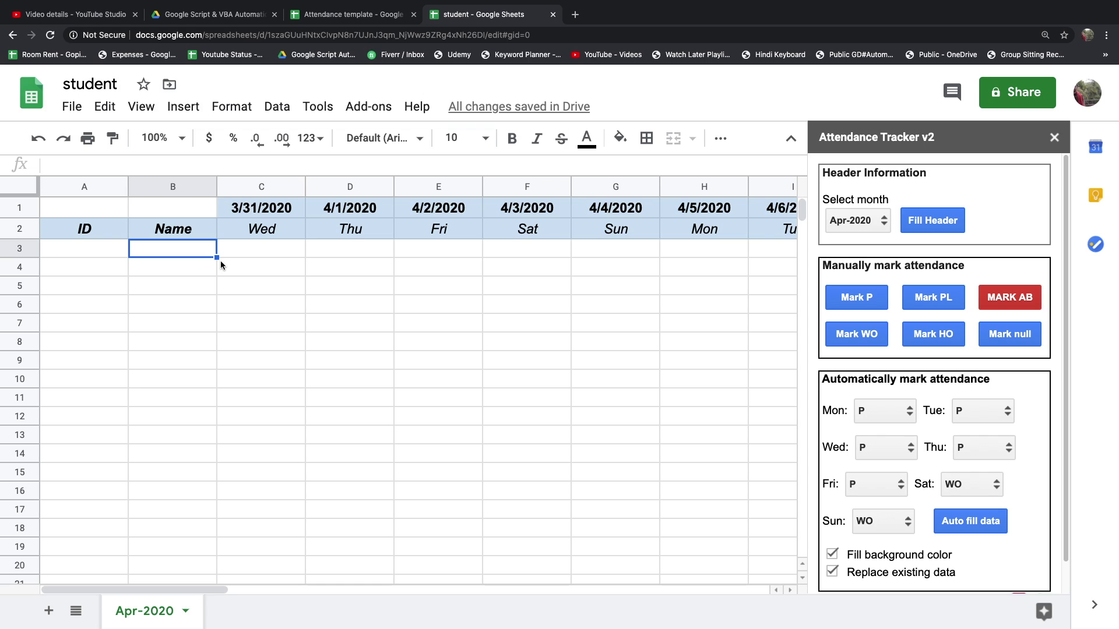
pyautogui.write('Deepak')
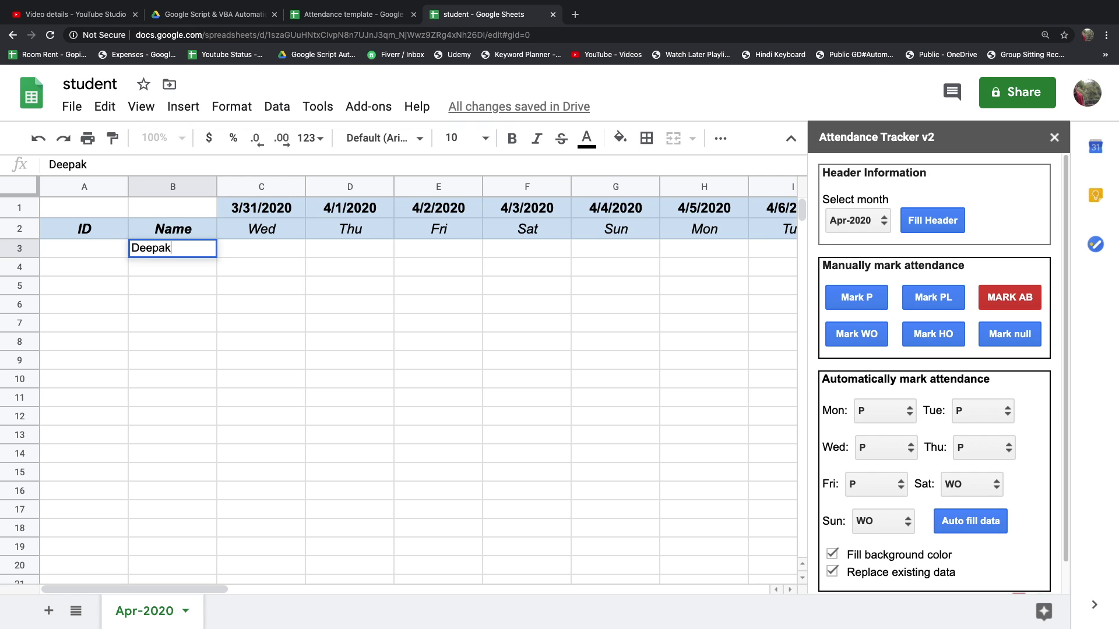
pyautogui.press('Return')
pyautogui.write('Lohia')
pyautogui.press('Return')
pyautogui.write('Cha')
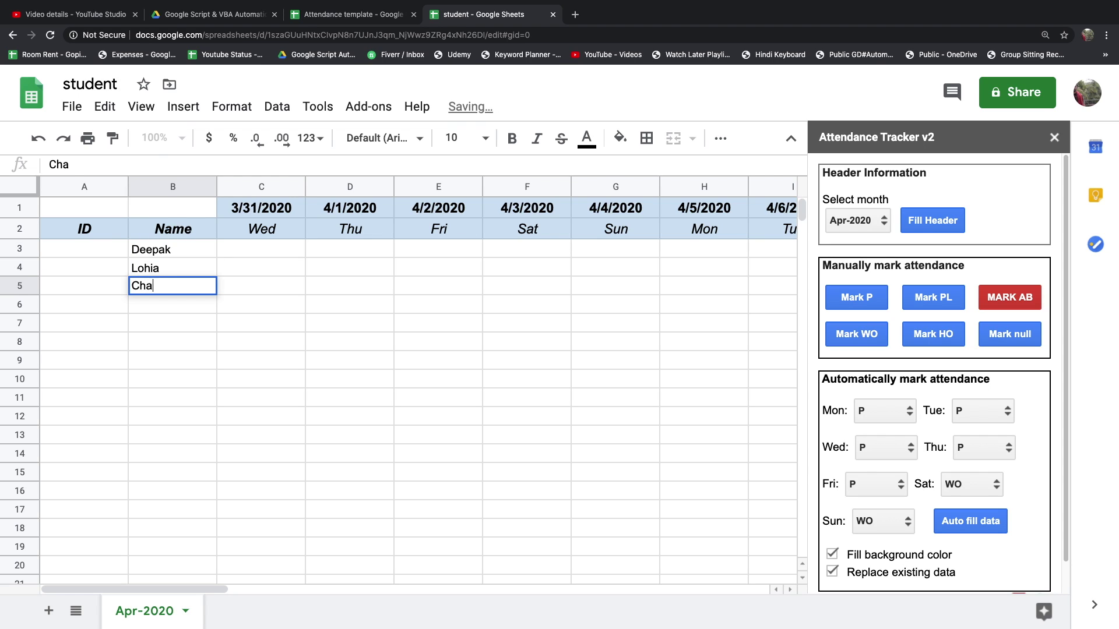
pyautogui.write('udhary')
pyautogui.press('Return')
pyautogui.write('Rahul')
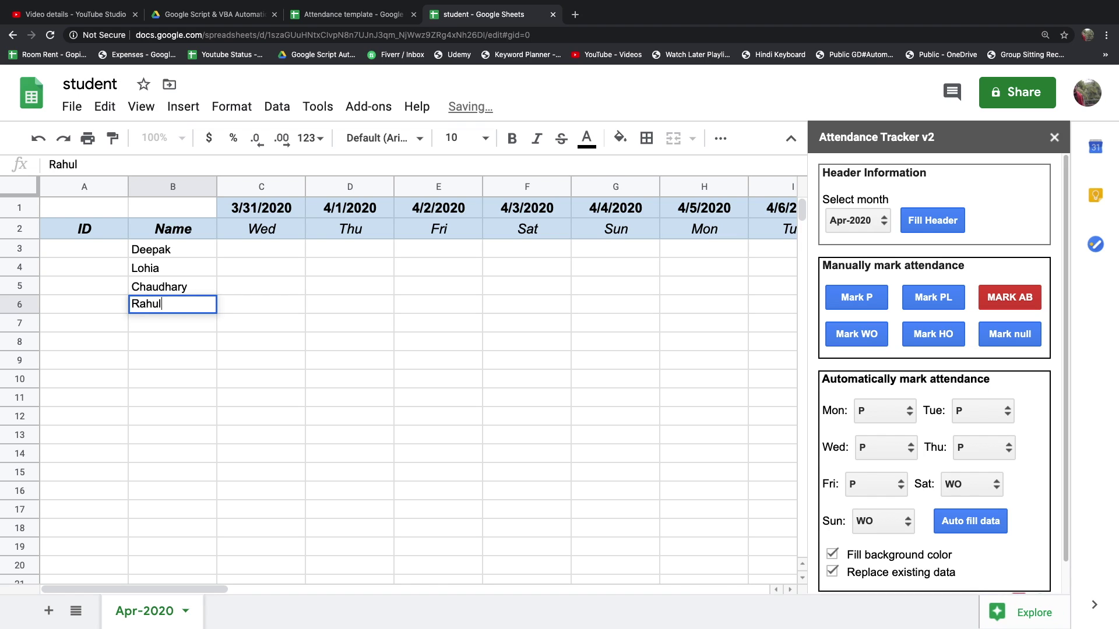
pyautogui.press('Return')
pyautogui.write('Simram')
pyautogui.press('Return')
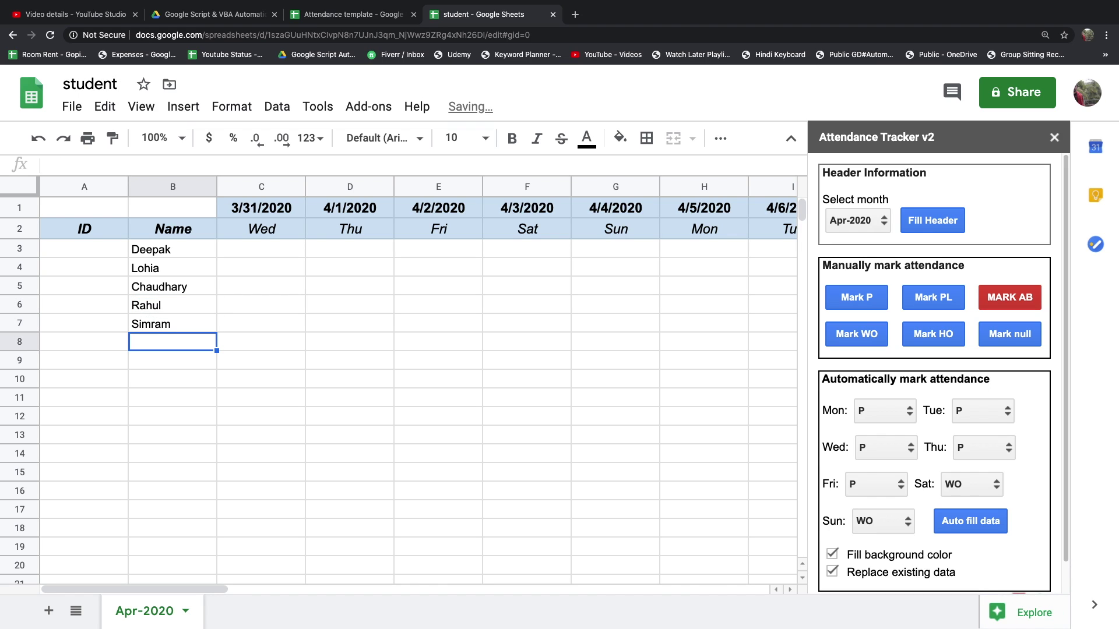
pyautogui.write('Pimran')
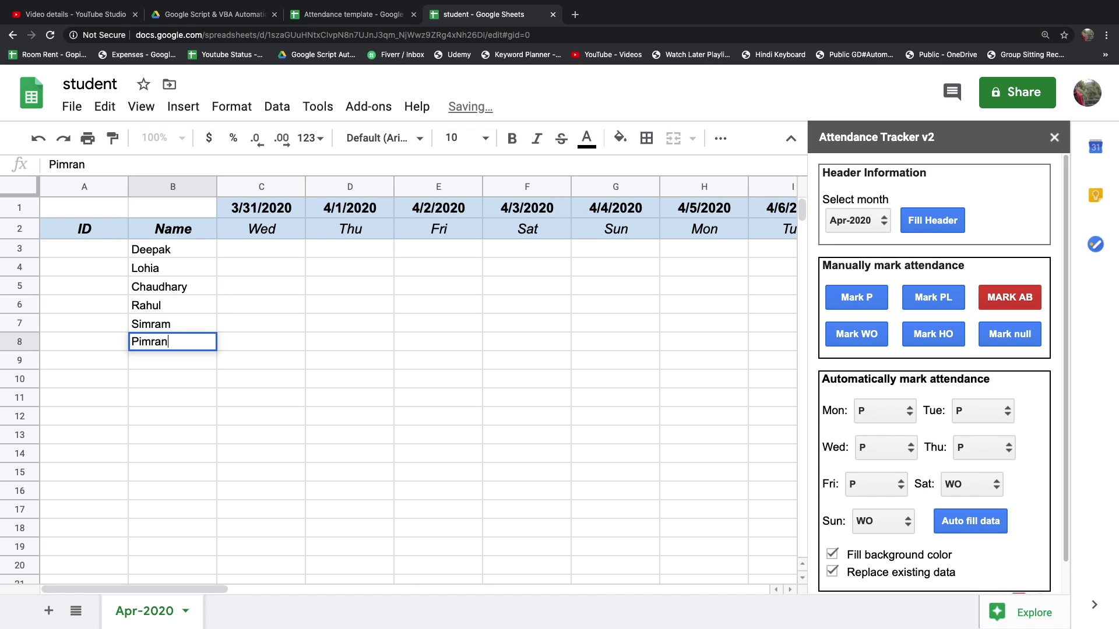
pyautogui.press('Return')
pyautogui.write('John')
pyautogui.press('Return')
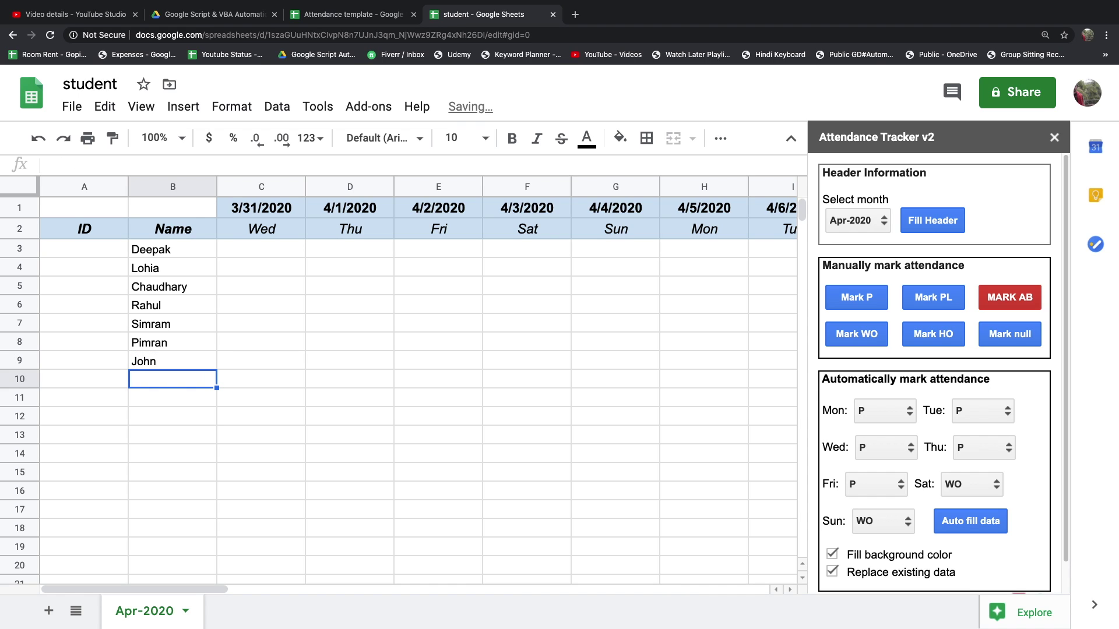
# - Auto-fill April attendance with P and WO marks for all students, replacing existing data
pyautogui.scroll(-1, 962, 525)
pyautogui.scroll(1, 956, 515)
pyautogui.scroll(-2, 956, 515)
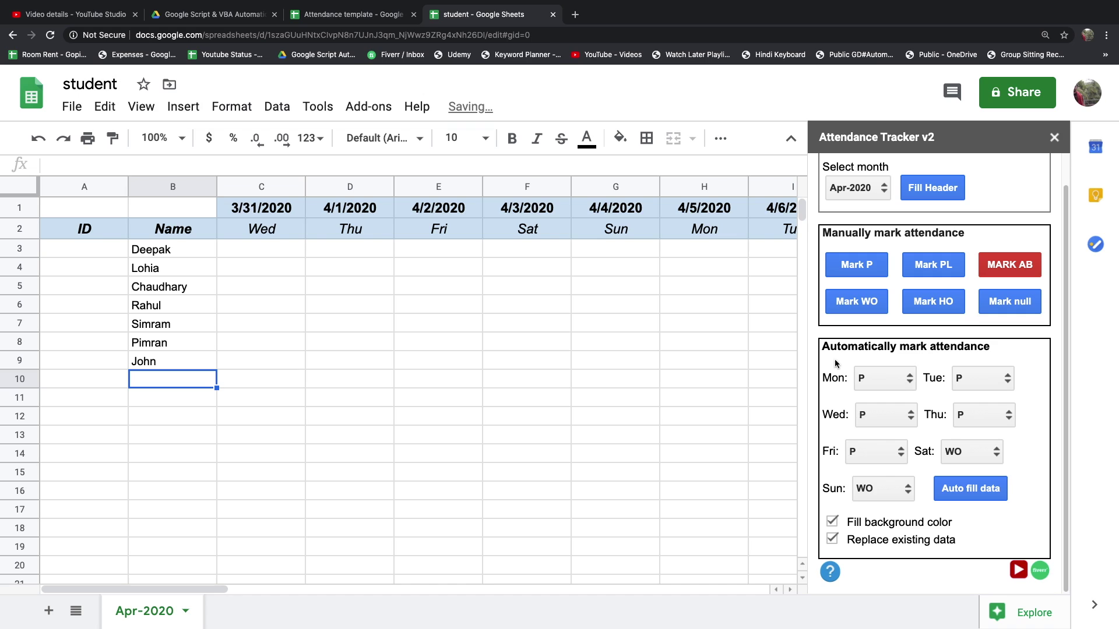
pyautogui.moveTo(822, 347); pyautogui.dragTo(989, 348)
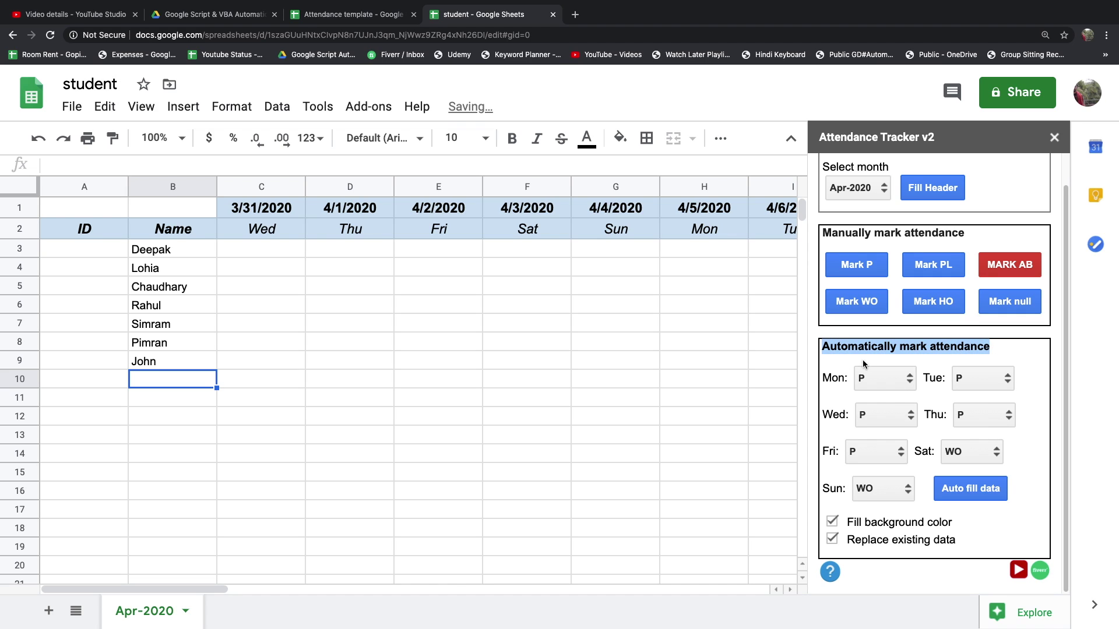
pyautogui.moveTo(822, 348); pyautogui.dragTo(1000, 348)
pyautogui.click(972, 491)
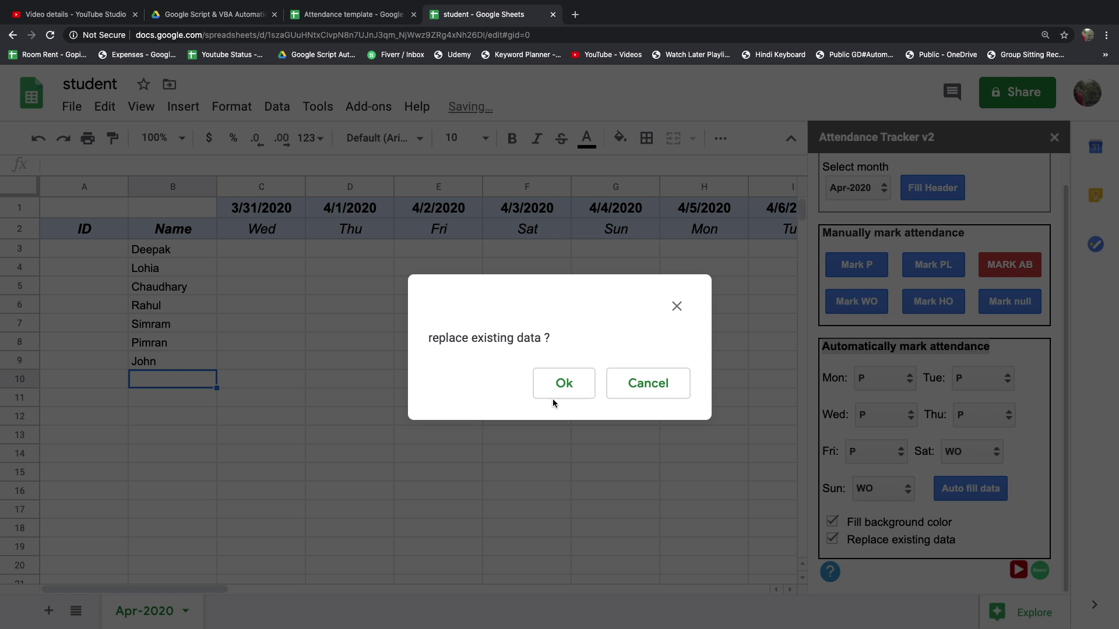
pyautogui.click(556, 394)
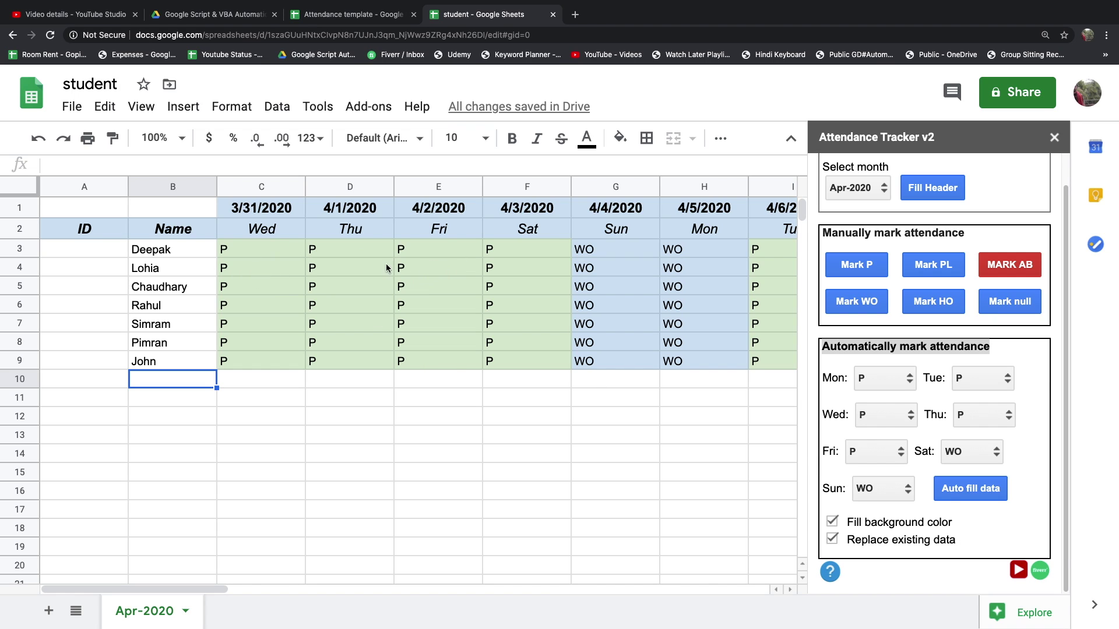
# - Review the auto-filled 4/1–4/3 entries and choose May 2020 as the month
pyautogui.moveTo(403, 257)
pyautogui.mouseDown()
pyautogui.moveTo(429, 286)
pyautogui.moveTo(424, 359)
pyautogui.mouseUp()
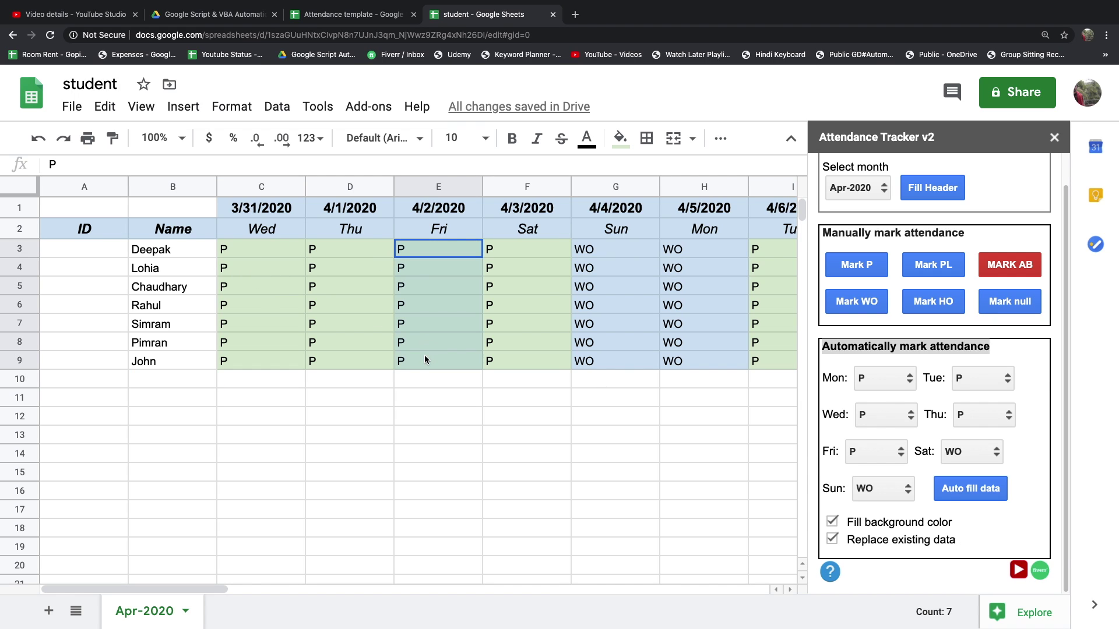
pyautogui.moveTo(421, 260)
pyautogui.mouseDown()
pyautogui.moveTo(429, 285)
pyautogui.moveTo(435, 249)
pyautogui.moveTo(437, 286)
pyautogui.mouseUp()
pyautogui.click(350, 286)
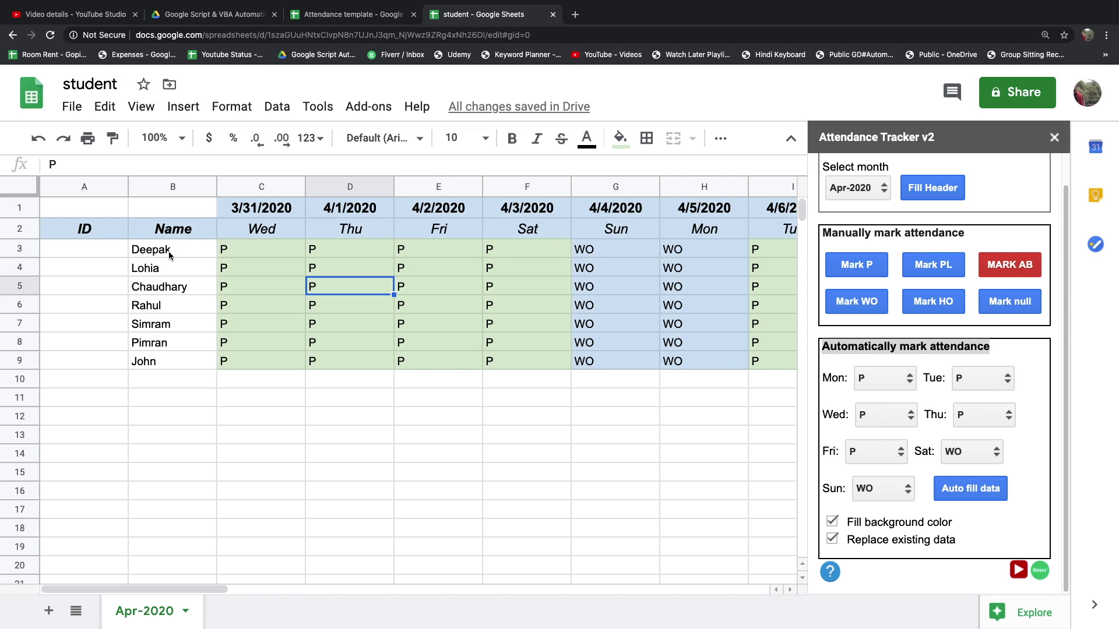
pyautogui.click(524, 249)
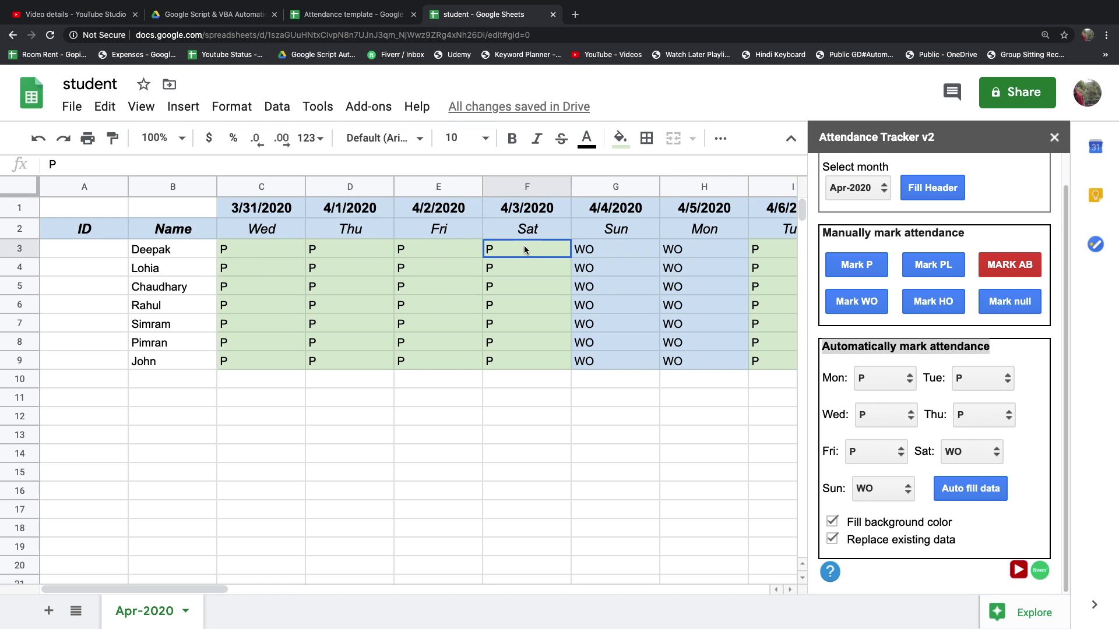
pyautogui.moveTo(525, 250)
pyautogui.mouseDown()
pyautogui.moveTo(443, 248)
pyautogui.moveTo(512, 249)
pyautogui.mouseUp()
pyautogui.click(443, 249)
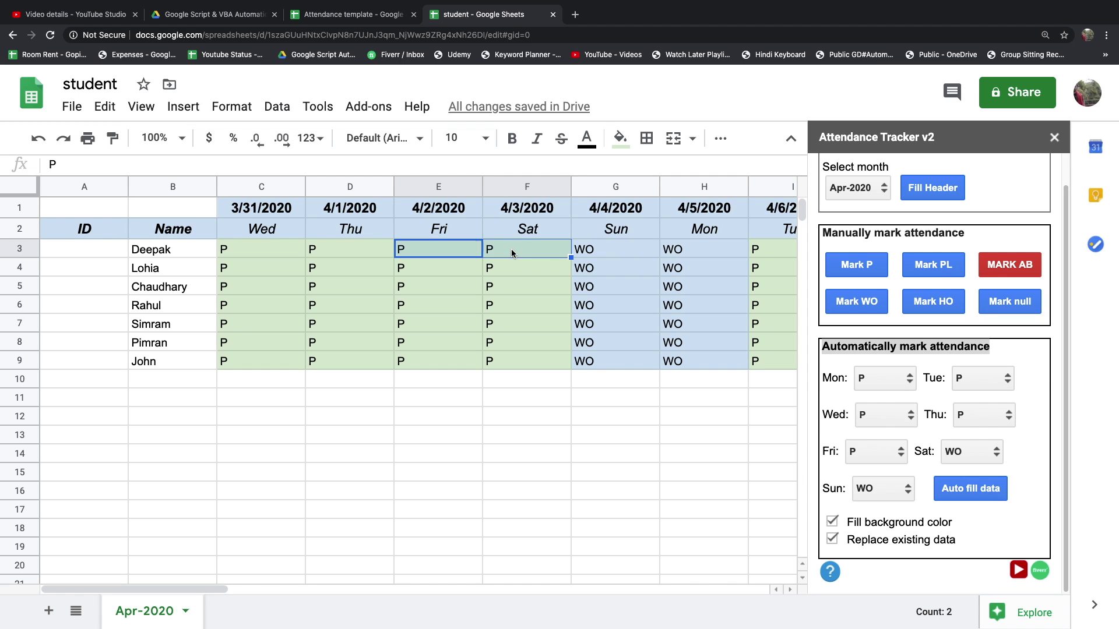
pyautogui.click(525, 287)
pyautogui.click(857, 188)
pyautogui.click(868, 203)
# - Fill the May-2020 header and auto-fill May attendance, replacing existing data
pyautogui.click(928, 192)
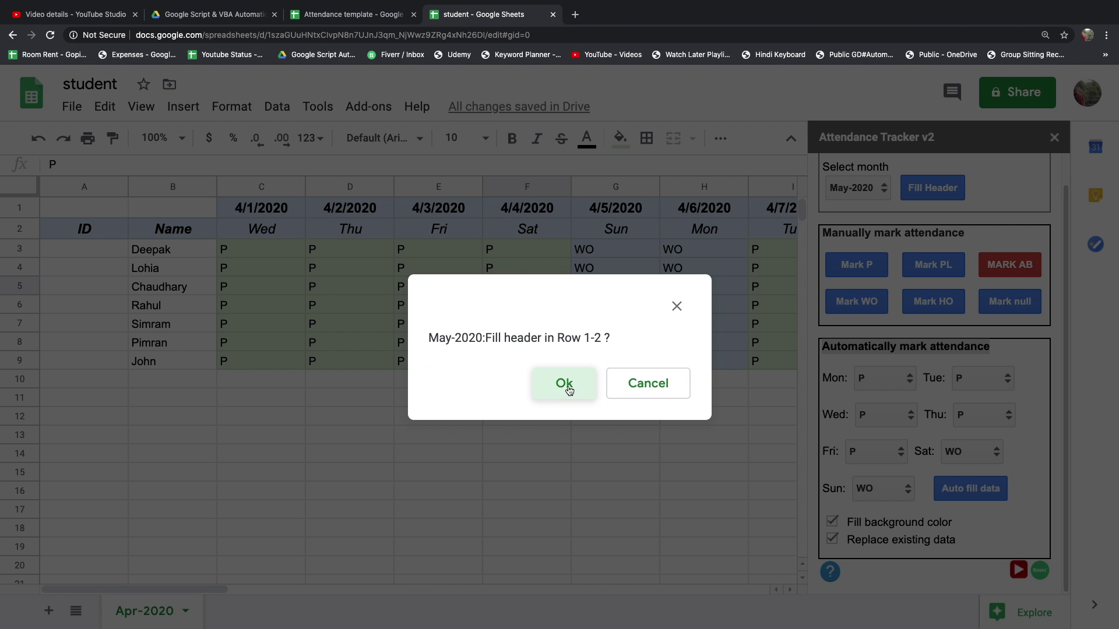
pyautogui.click(568, 385)
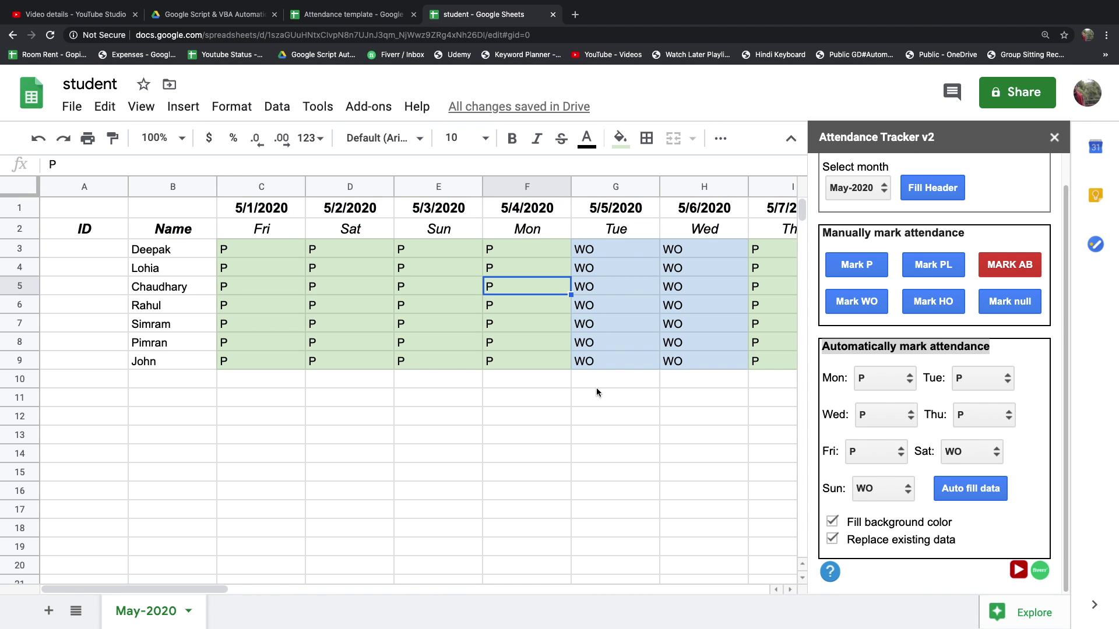
pyautogui.hotkey('ctrl', '-')
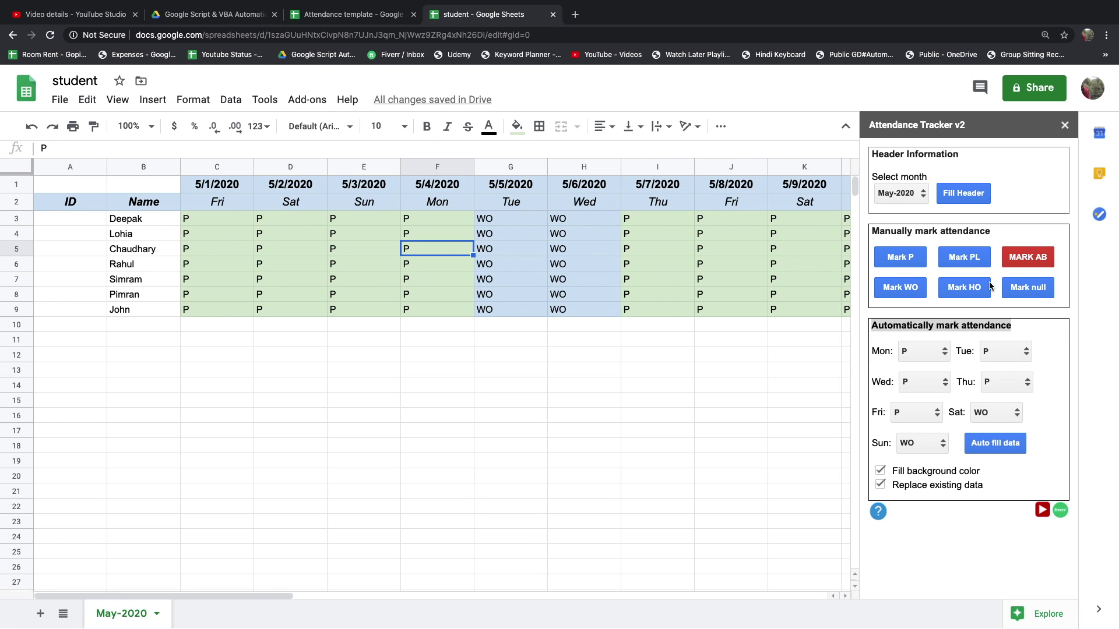
pyautogui.click(999, 447)
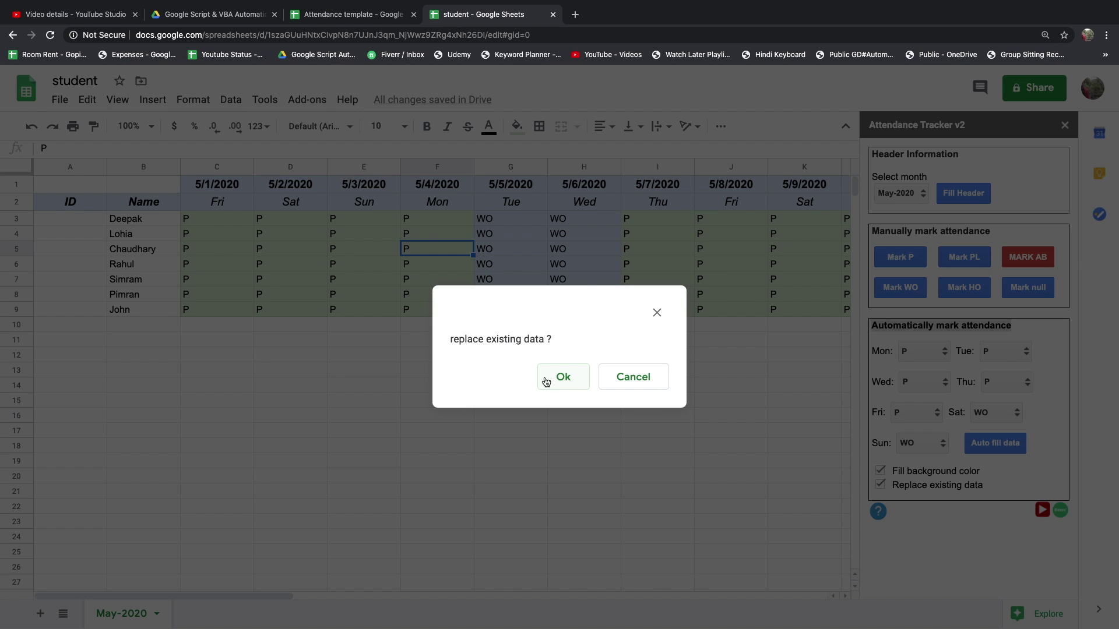
pyautogui.click(543, 383)
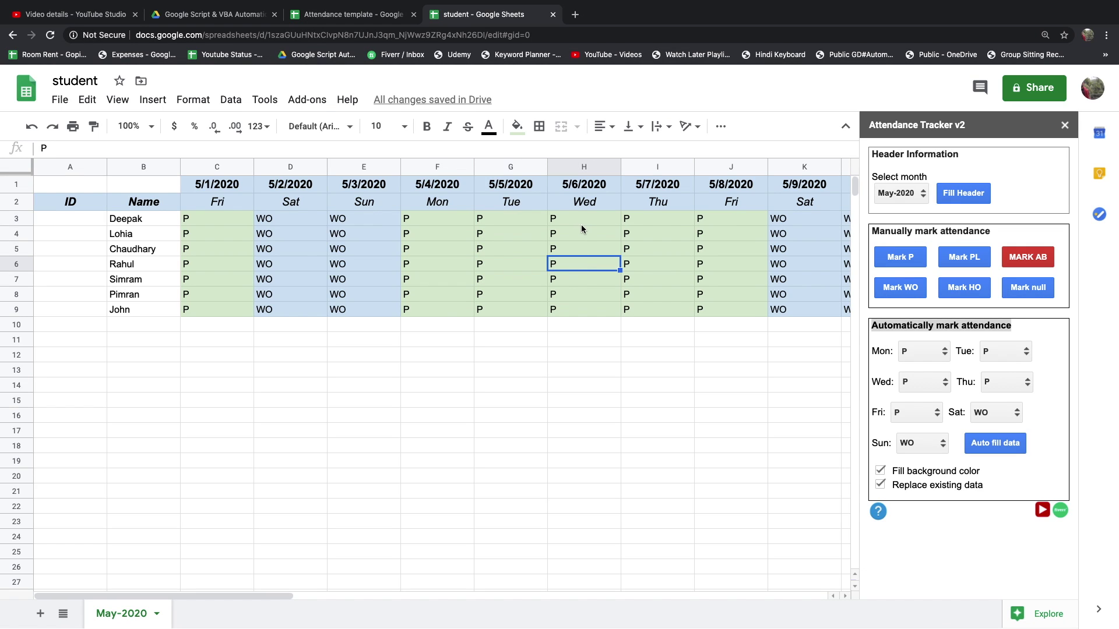
# - Mark Deepak absent (AB) for 5/4 through 5/8
pyautogui.moveTo(581, 225)
pyautogui.mouseDown()
pyautogui.moveTo(581, 268)
pyautogui.moveTo(582, 252)
pyautogui.mouseUp()
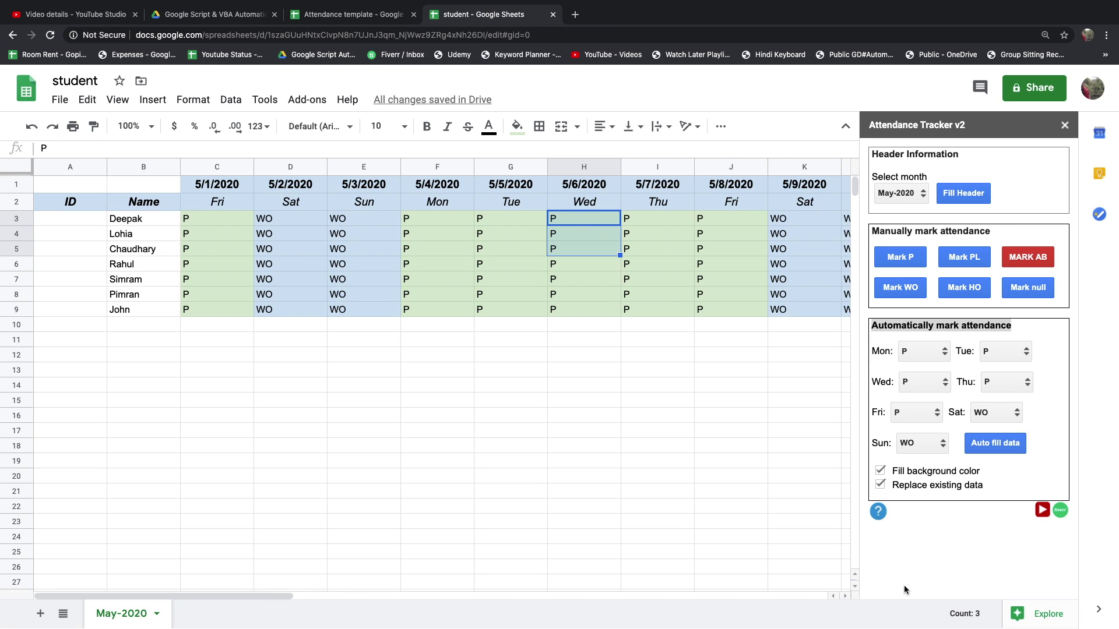
pyautogui.hotkey('ctrl', '=')
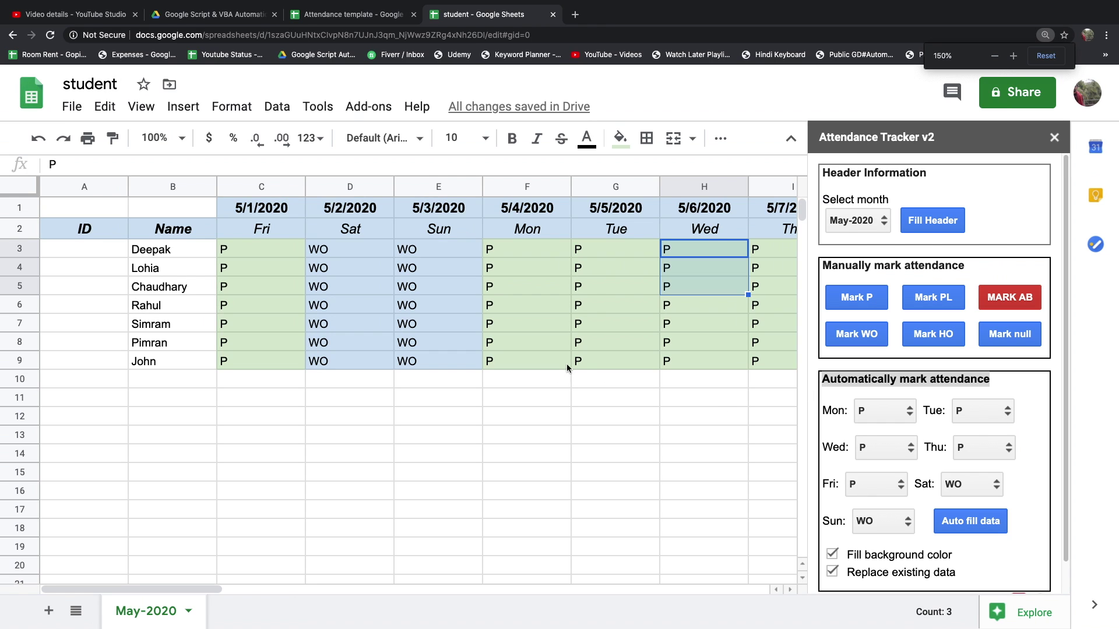
pyautogui.click(546, 268)
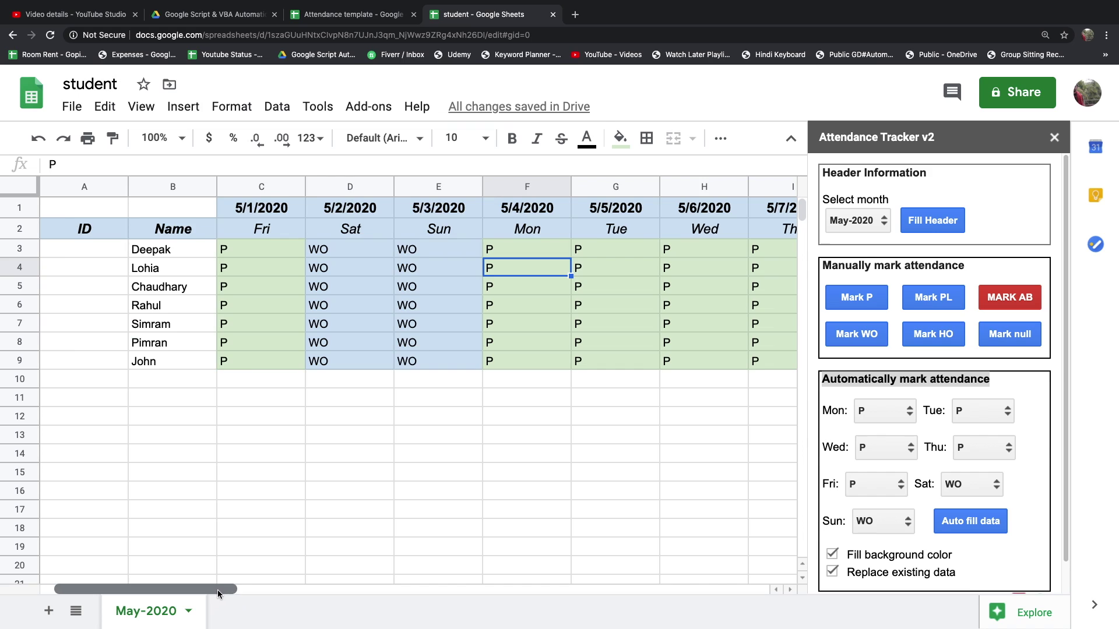
pyautogui.moveTo(218, 590); pyautogui.dragTo(243, 590)
pyautogui.moveTo(434, 255); pyautogui.dragTo(688, 250)
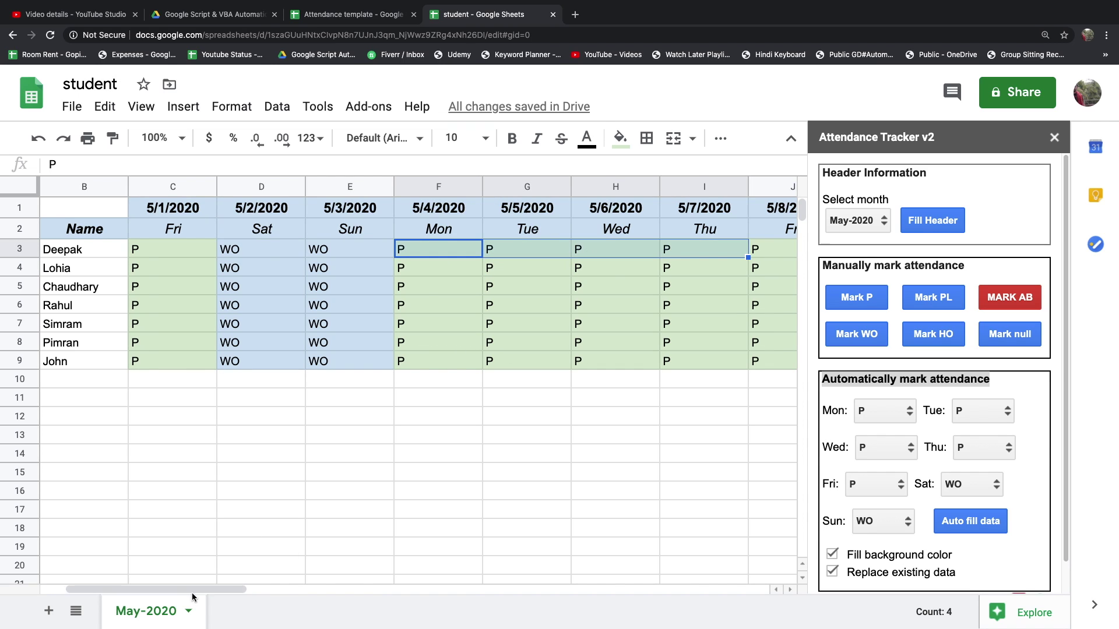
pyautogui.moveTo(194, 590); pyautogui.dragTo(230, 590)
pyautogui.moveTo(715, 258); pyautogui.dragTo(373, 255)
pyautogui.click(1012, 300)
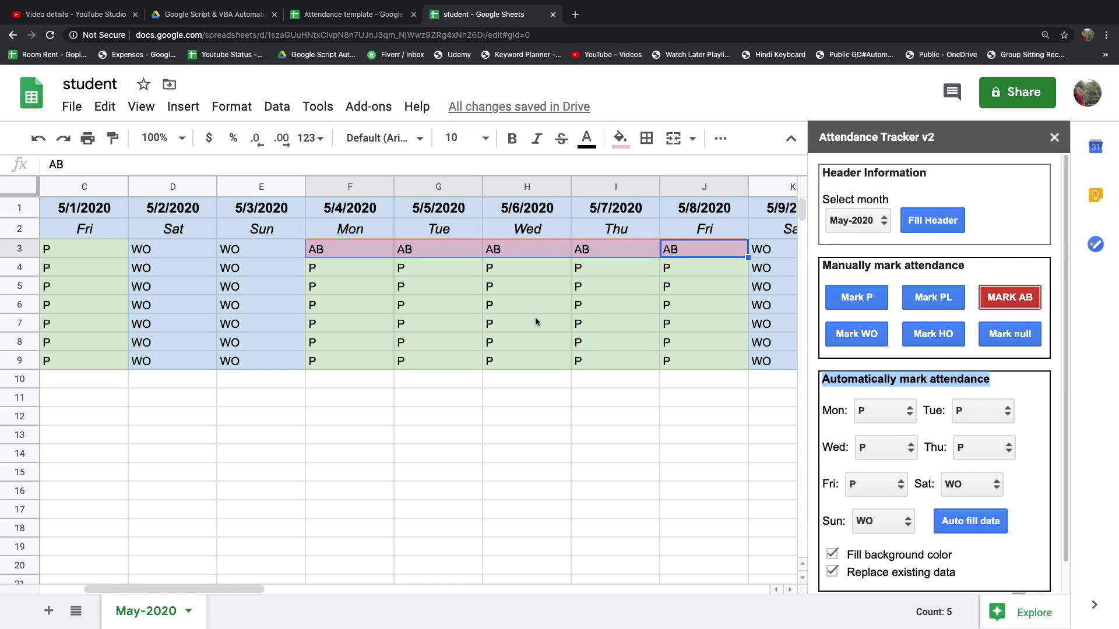
# - Mark Deepak on leave (PL) for 5/1
pyautogui.moveTo(218, 589); pyautogui.dragTo(175, 588)
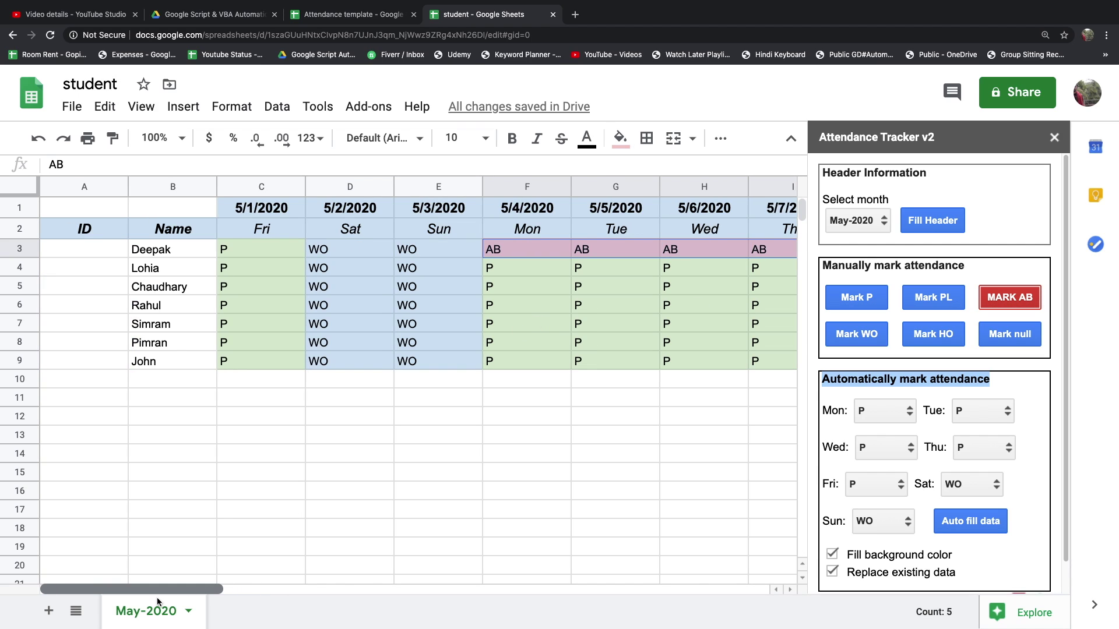
pyautogui.click(273, 251)
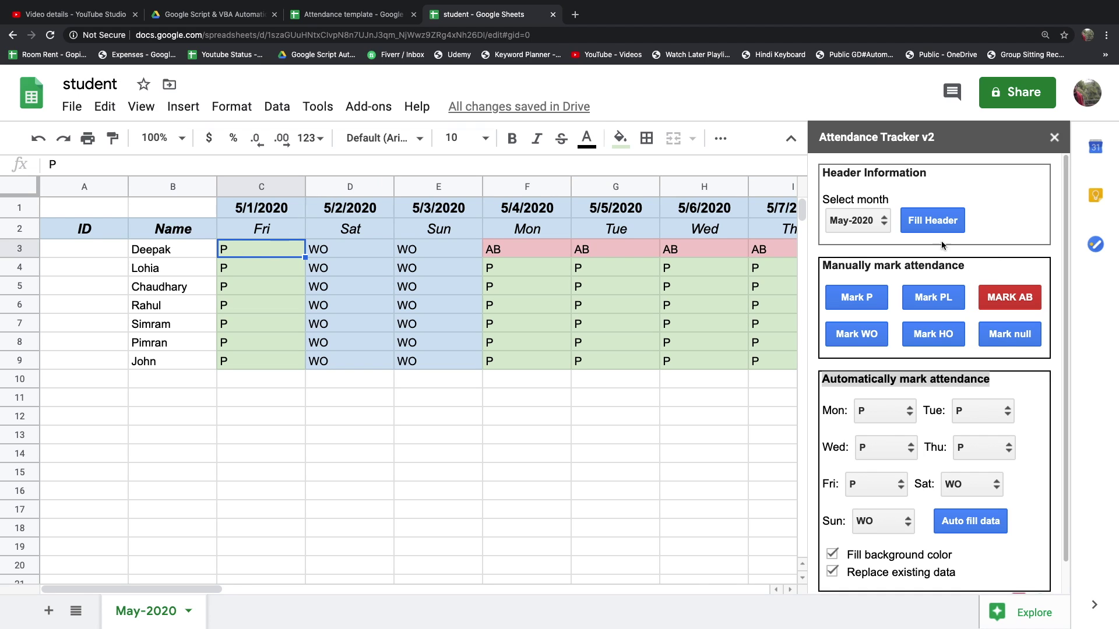
pyautogui.click(932, 303)
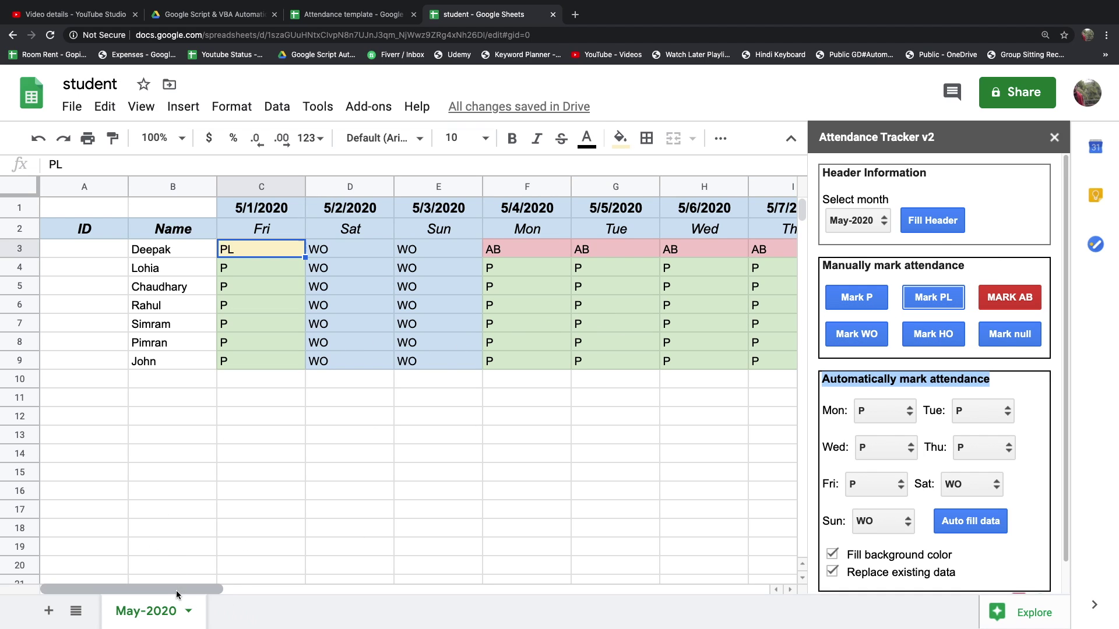
# - Mark Wednesday 5/6 as a holiday (HO) for all seven students
pyautogui.moveTo(700, 249); pyautogui.dragTo(691, 366)
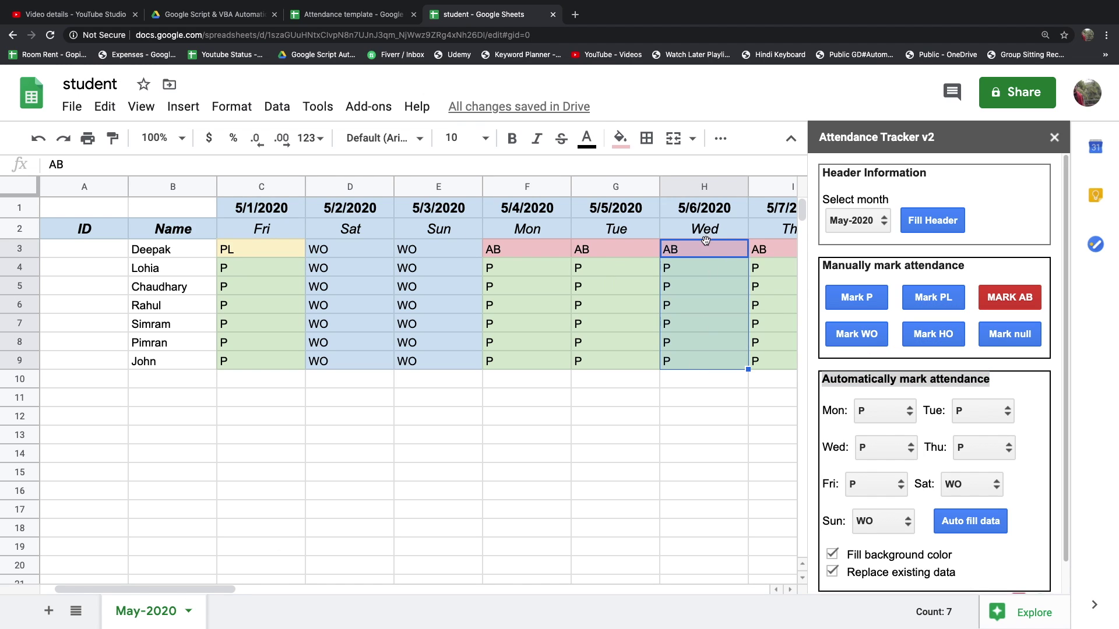
pyautogui.click(866, 339)
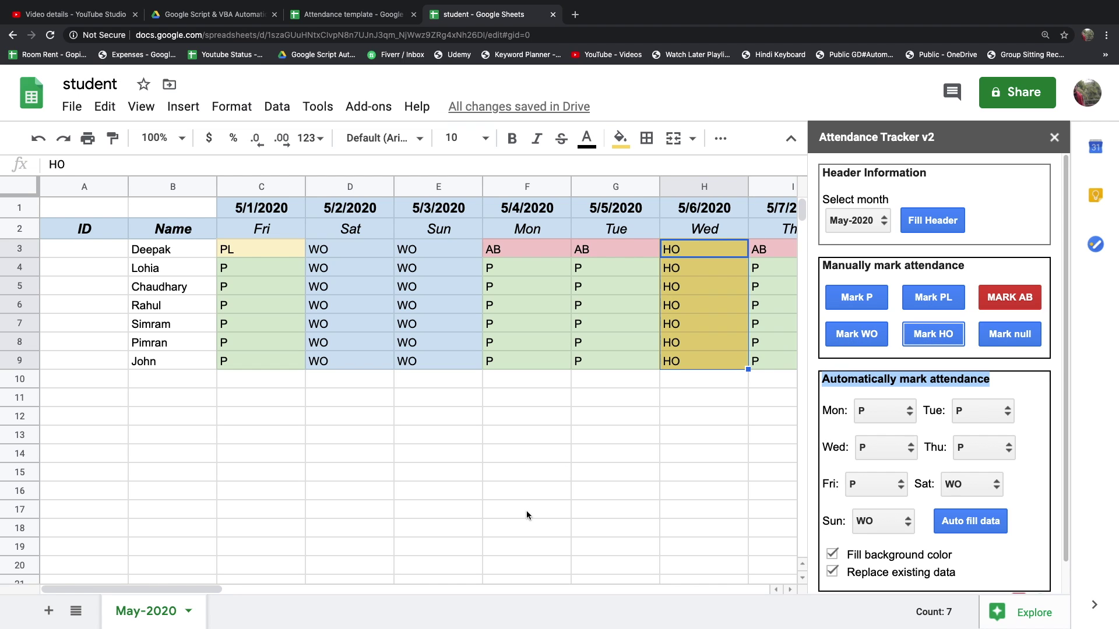
pyautogui.moveTo(195, 589); pyautogui.dragTo(201, 605)
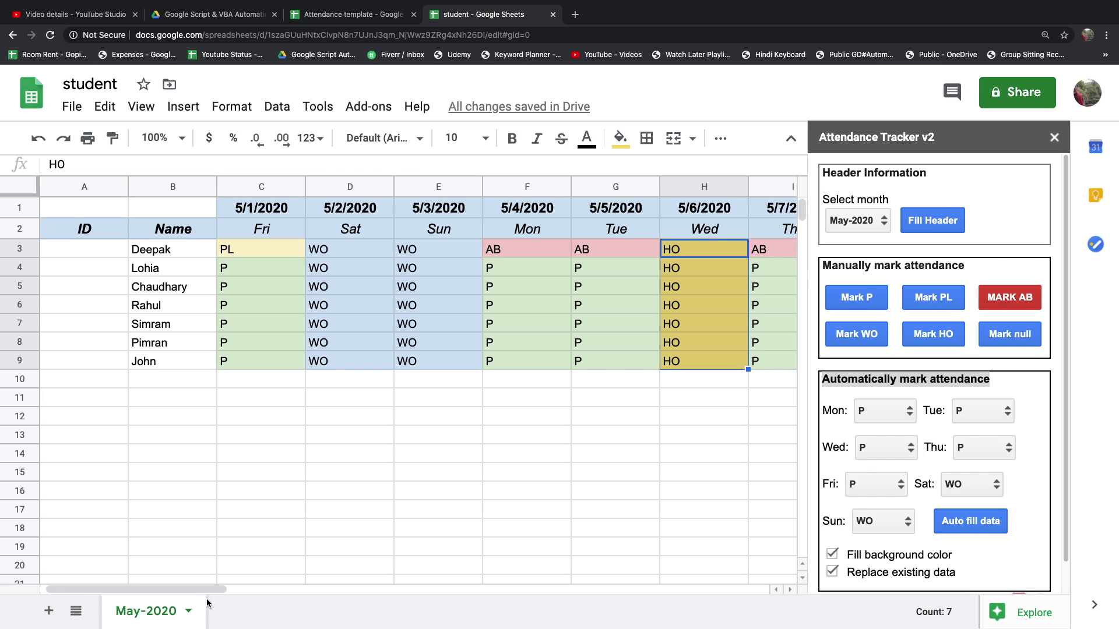
# - Set Monday and Tuesday defaults to WO, and Saturday and Sunday defaults to P
pyautogui.click(880, 415)
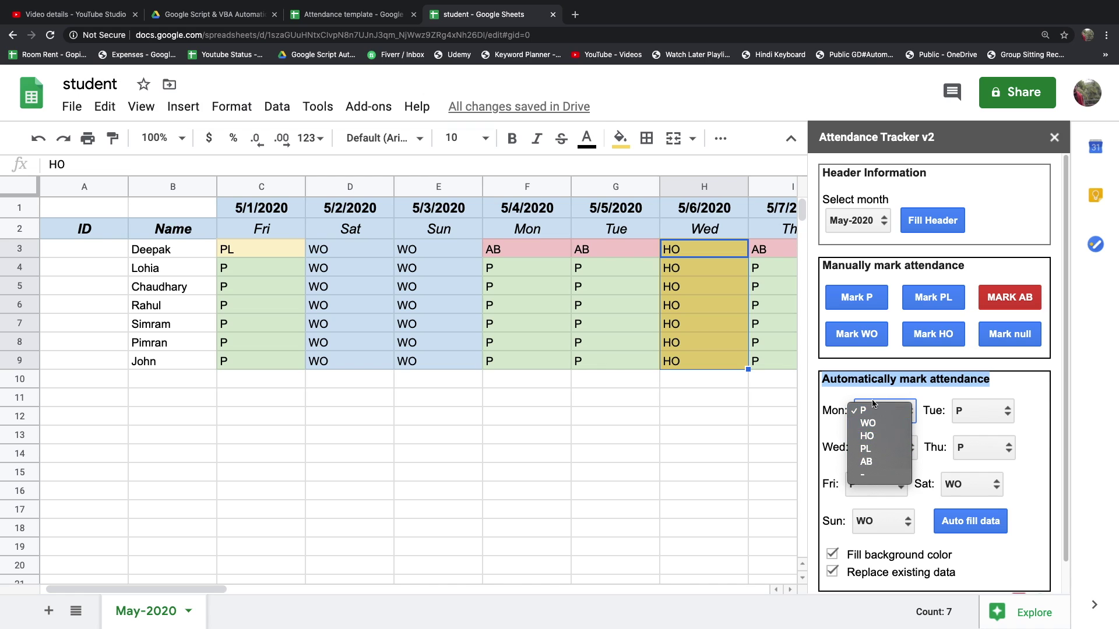
pyautogui.click(881, 421)
pyautogui.click(982, 411)
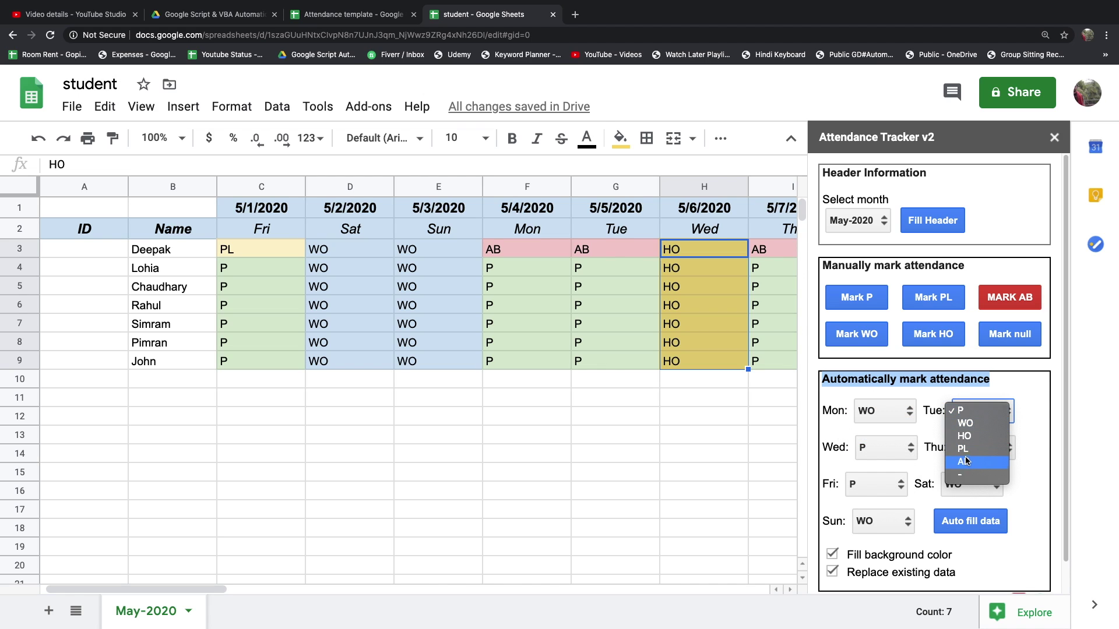
pyautogui.click(978, 429)
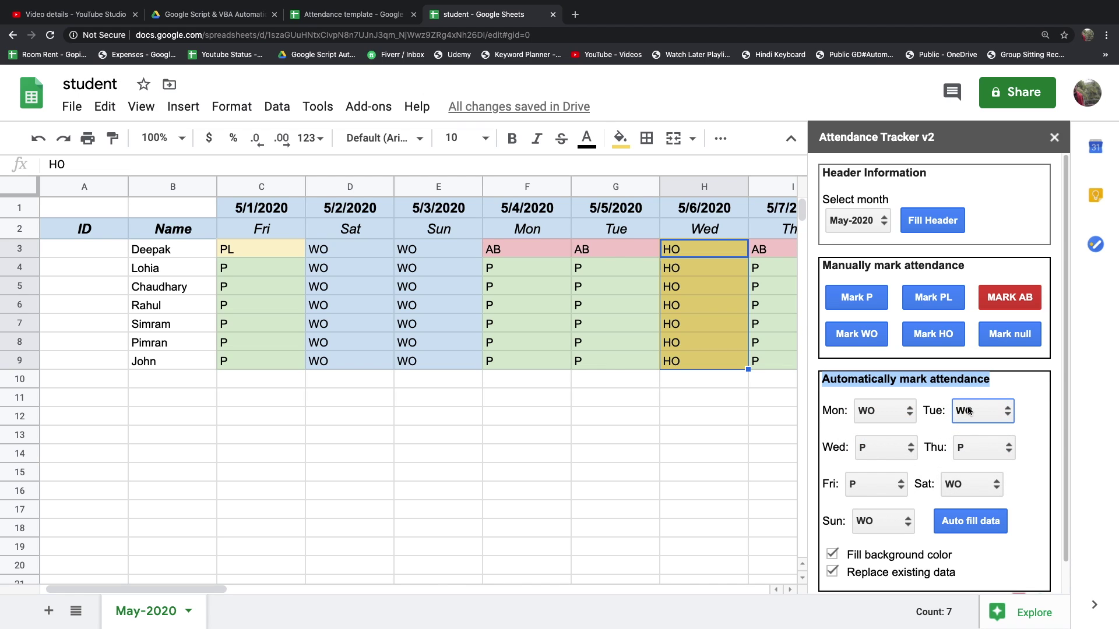
pyautogui.click(970, 485)
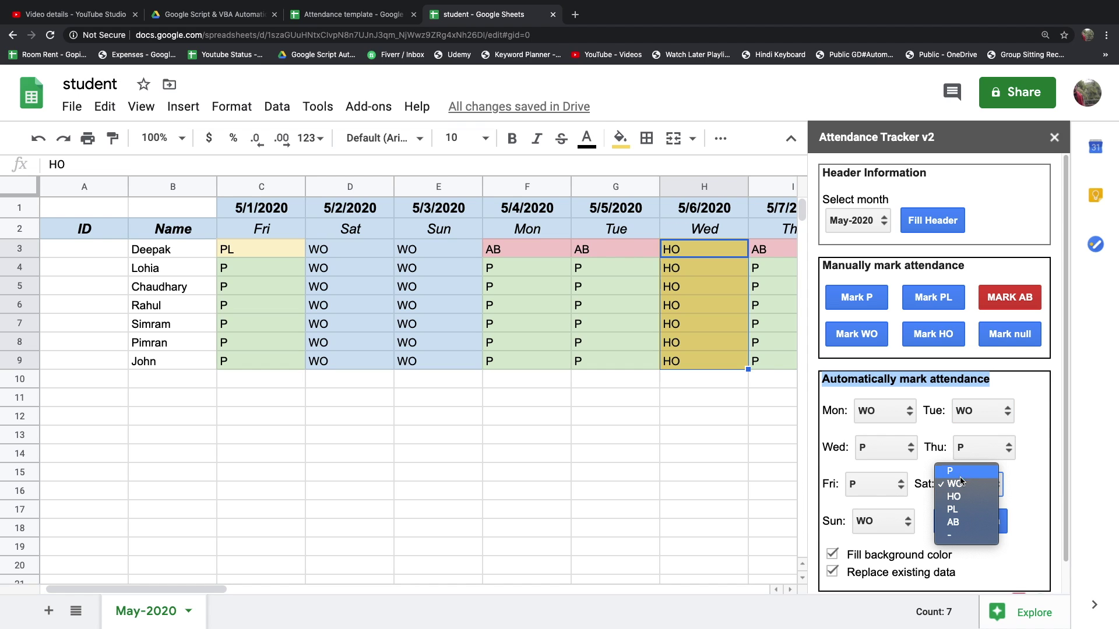
pyautogui.click(880, 521)
pyautogui.click(874, 507)
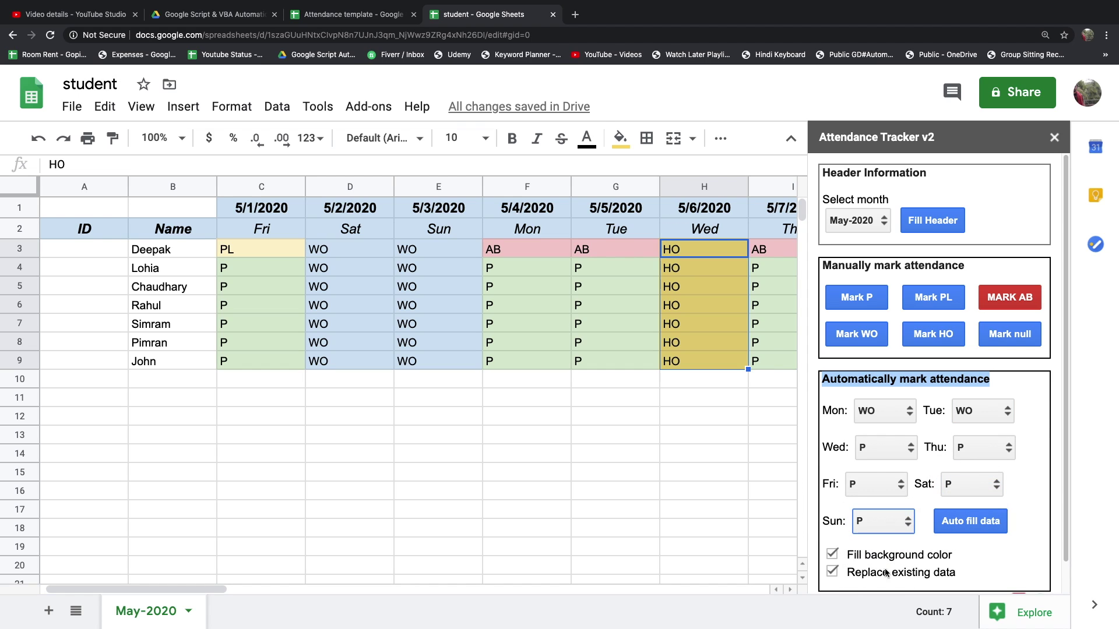
# - Auto-fill May with Replace existing data on, overwriting earlier marks, and check the new week-off columns
pyautogui.moveTo(194, 590)
pyautogui.mouseDown()
pyautogui.moveTo(212, 589)
pyautogui.moveTo(192, 590)
pyautogui.mouseUp()
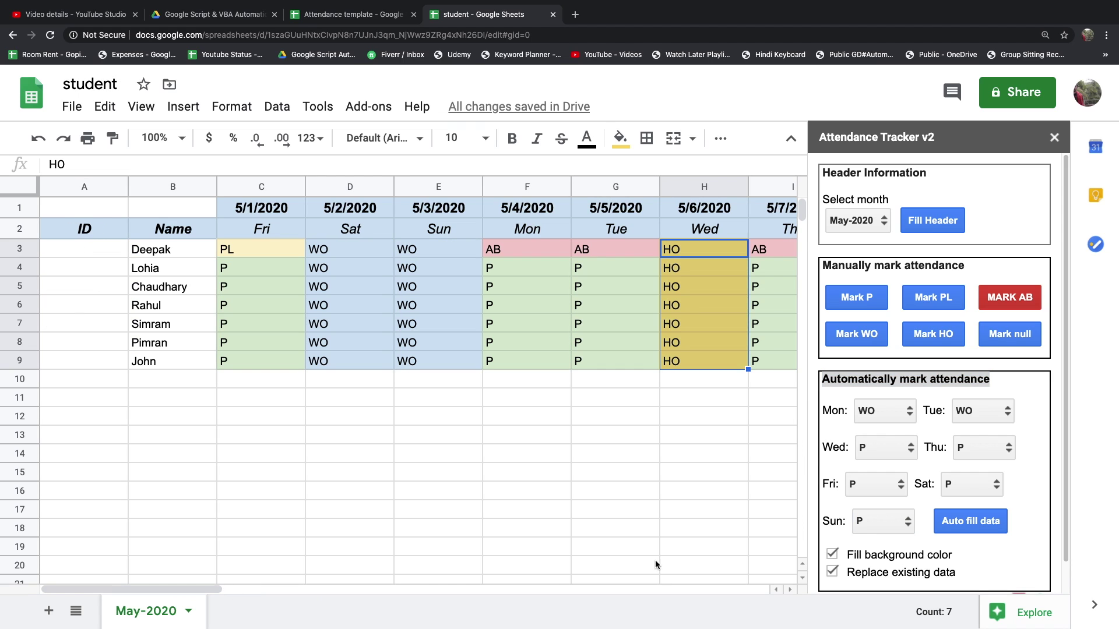
pyautogui.click(834, 572)
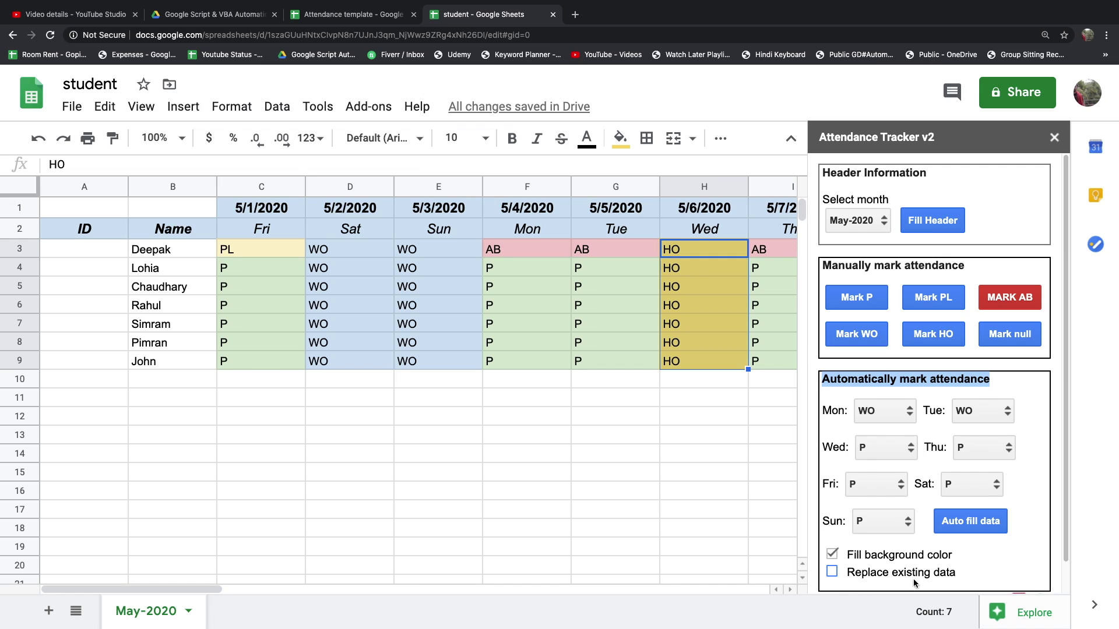
pyautogui.click(966, 526)
pyautogui.click(832, 572)
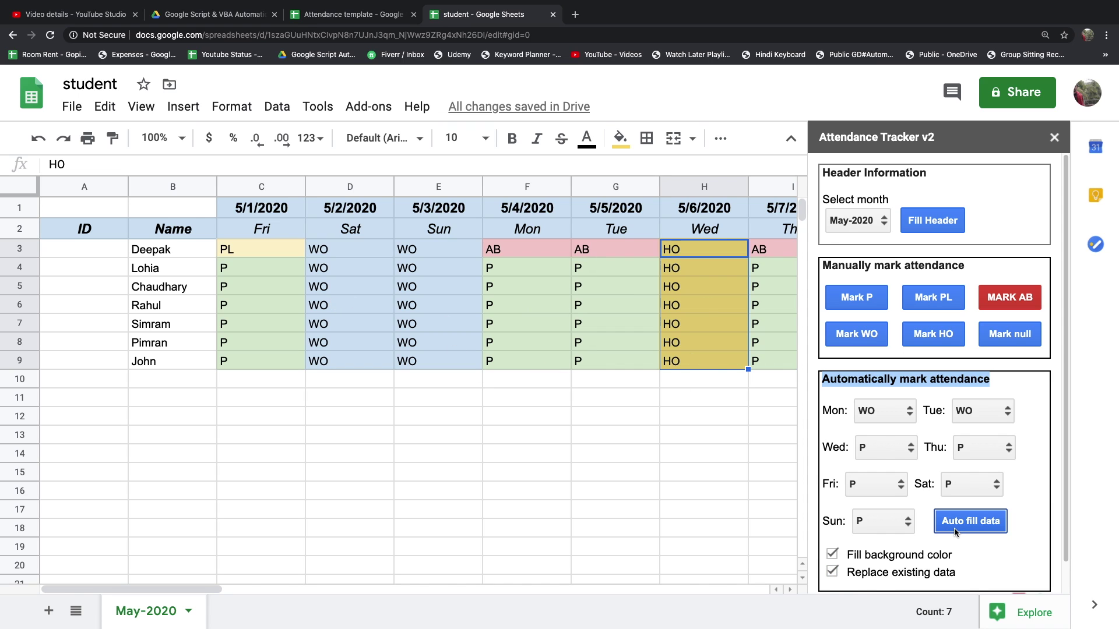
pyautogui.click(954, 529)
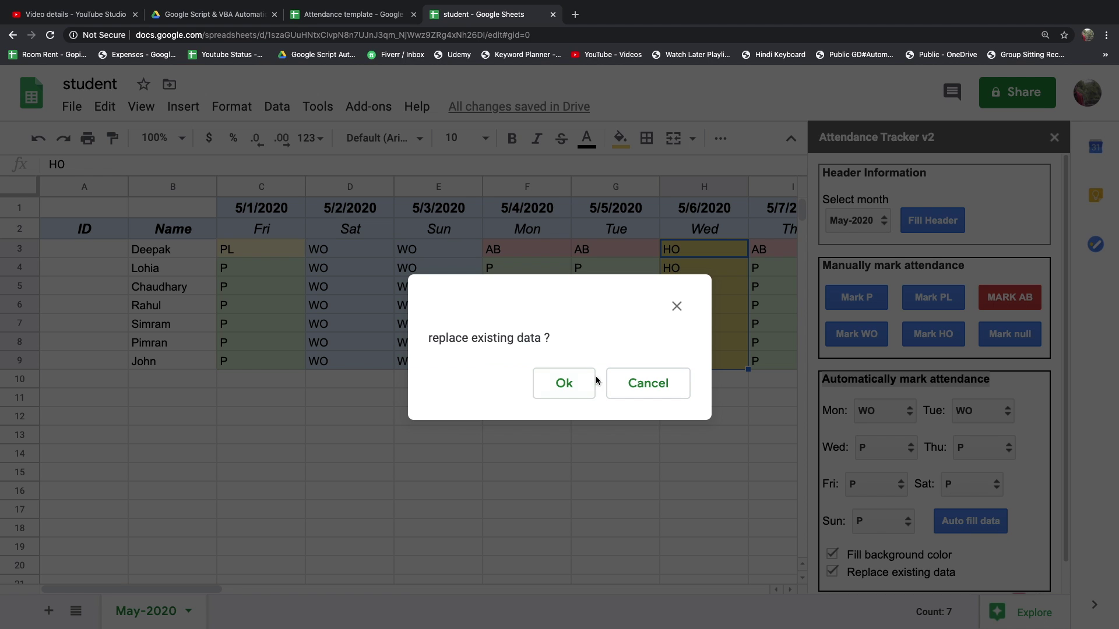
pyautogui.click(564, 385)
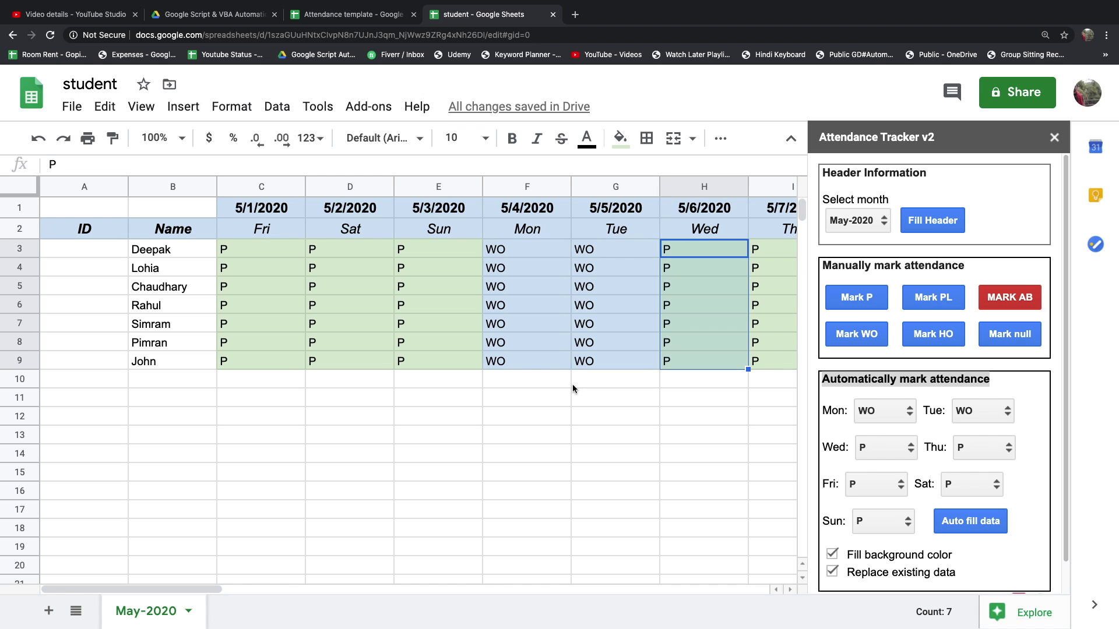
pyautogui.moveTo(533, 249); pyautogui.dragTo(620, 354)
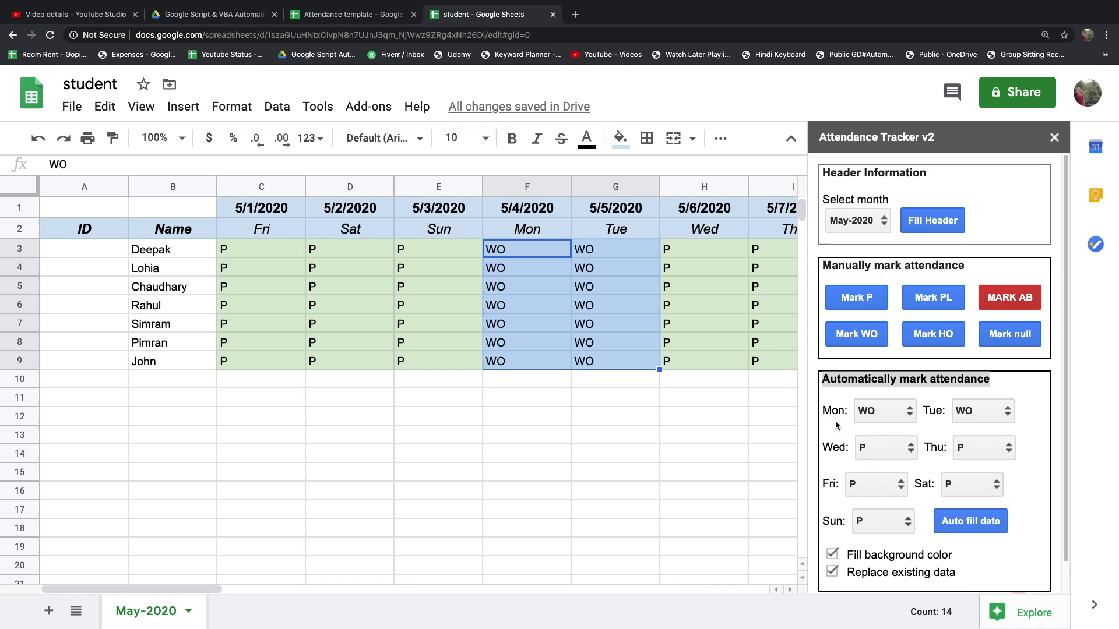
pyautogui.click(347, 297)
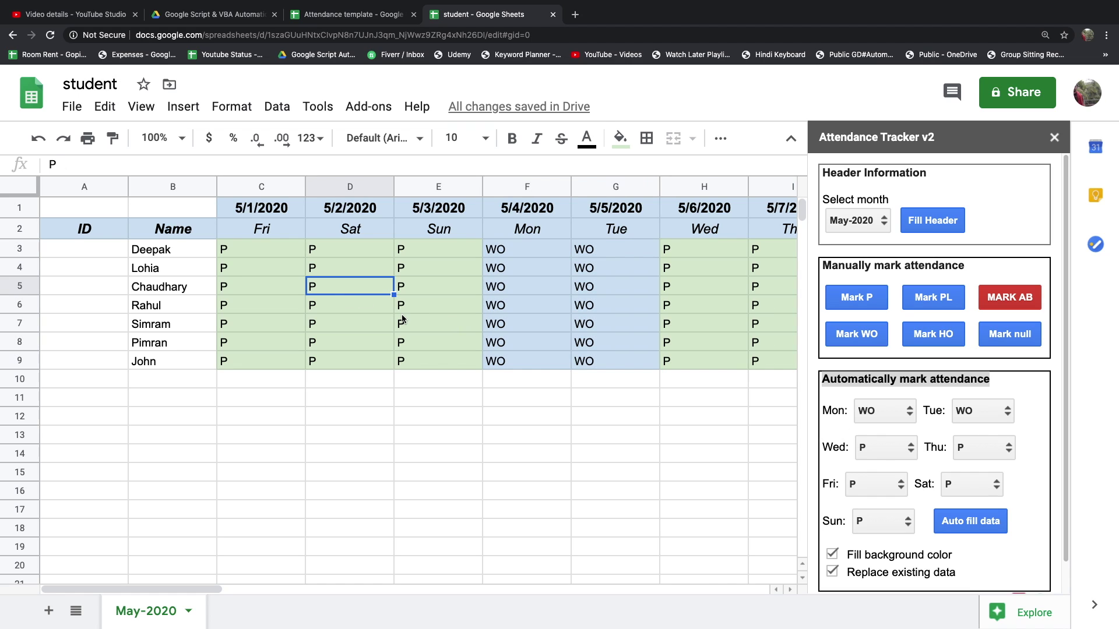
# - Clear Lohia through Simram's 5/2 marks, then auto-fill only the empty cells back to P
pyautogui.moveTo(354, 265)
pyautogui.mouseDown()
pyautogui.moveTo(355, 313)
pyautogui.moveTo(305, 324)
pyautogui.mouseUp()
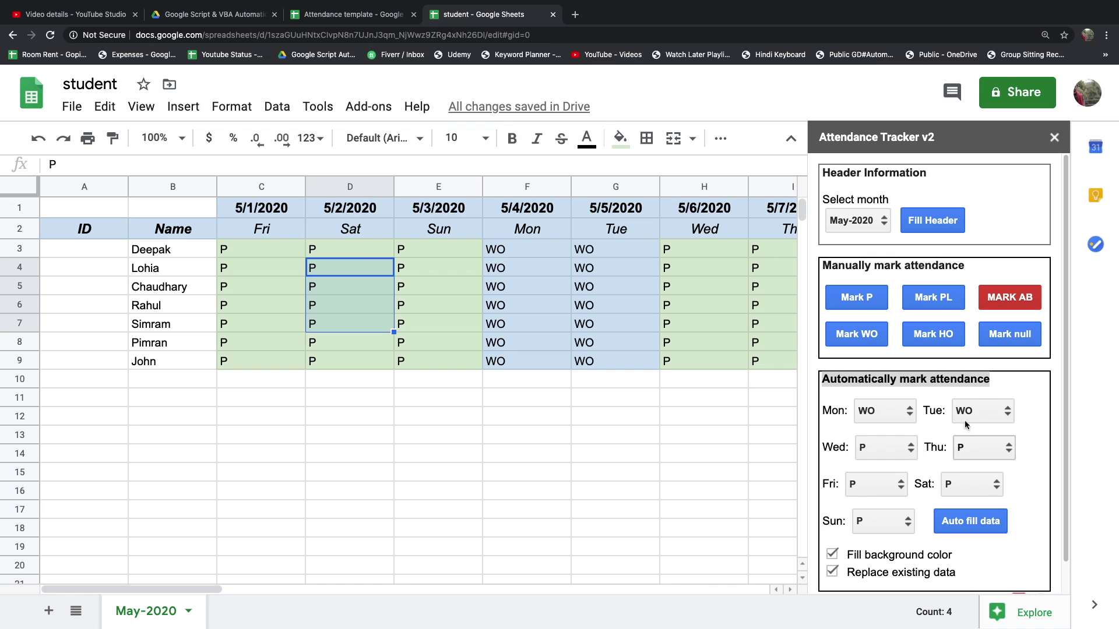
pyautogui.click(1004, 341)
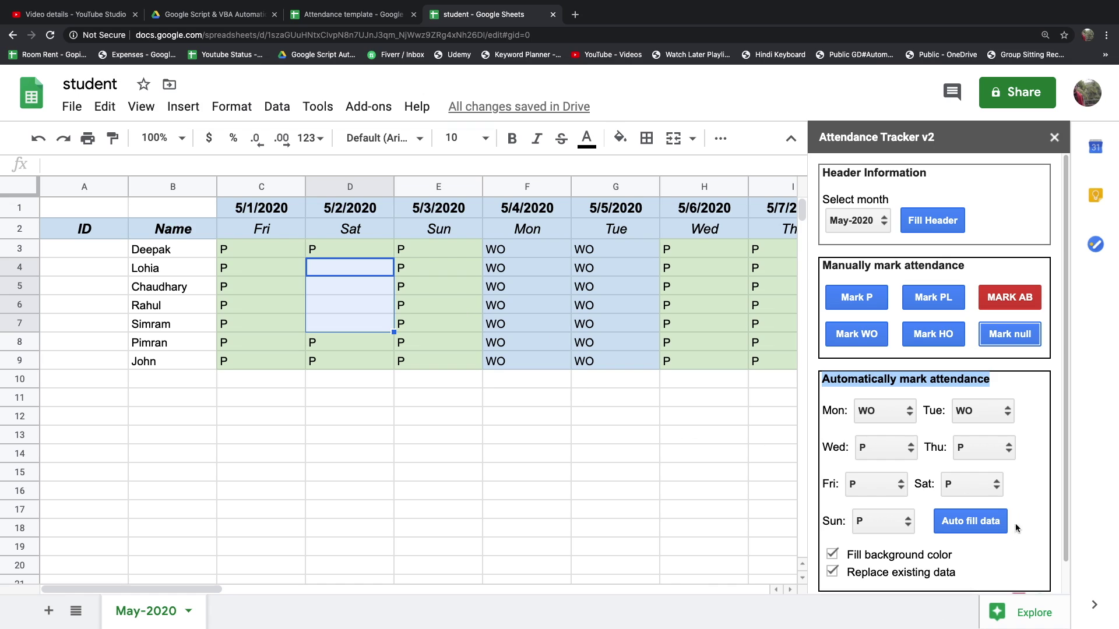
pyautogui.click(832, 572)
pyautogui.click(960, 528)
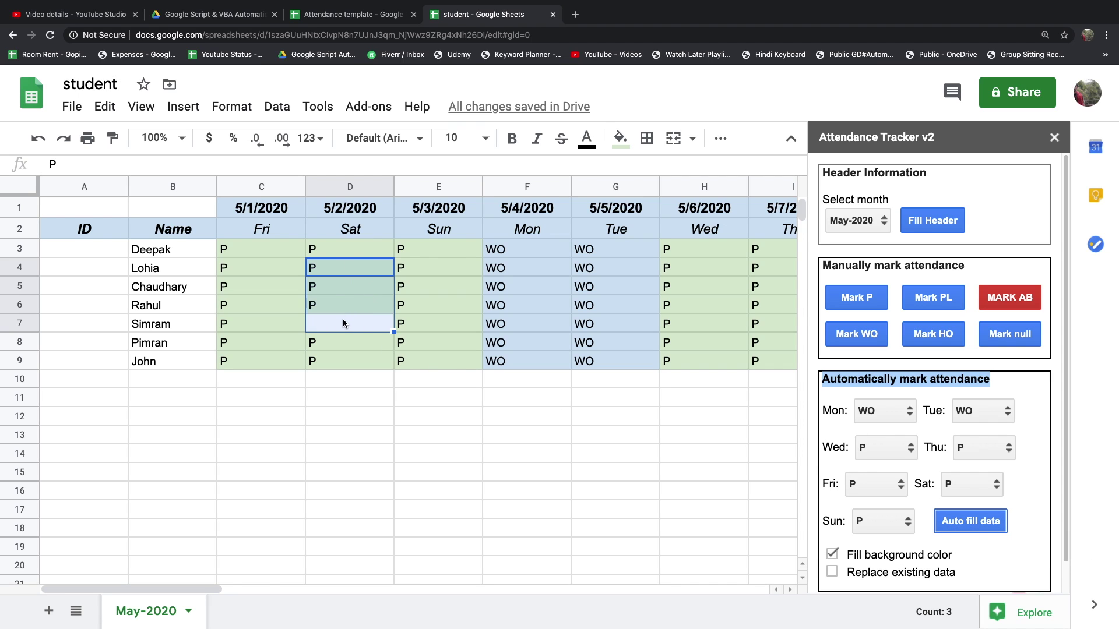
pyautogui.moveTo(175, 589)
pyautogui.mouseDown()
pyautogui.moveTo(414, 599)
pyautogui.moveTo(201, 576)
pyautogui.mouseUp()
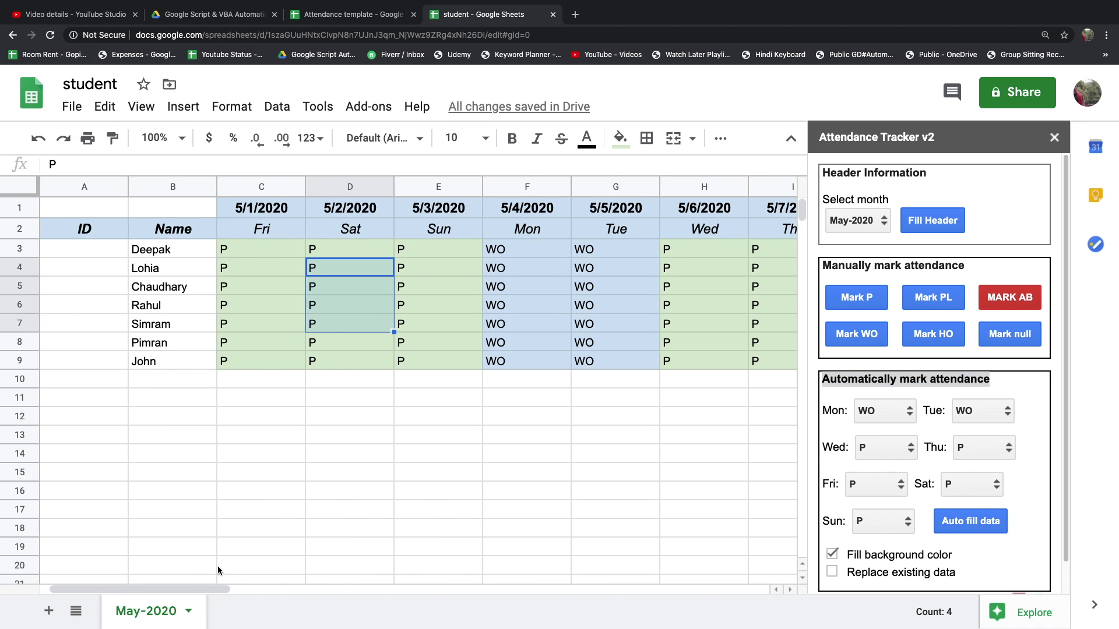